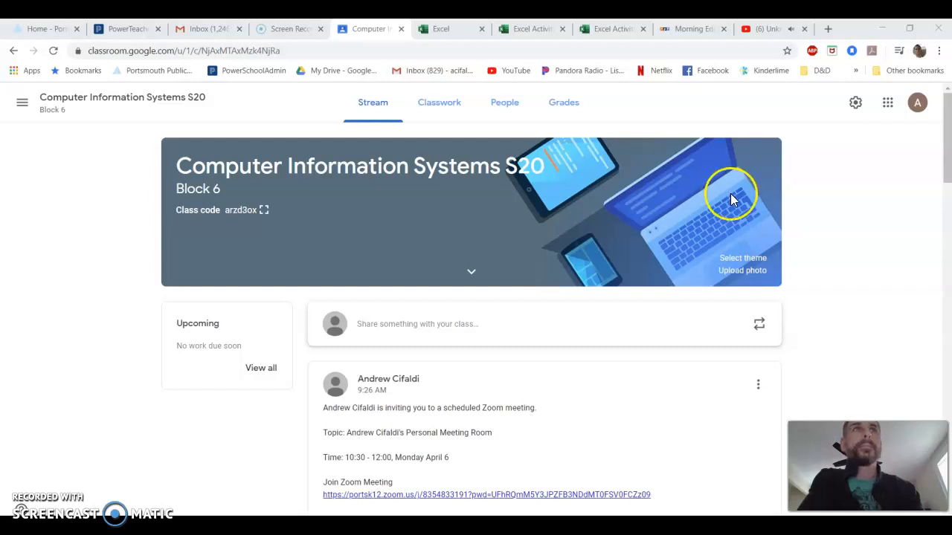
- Close the YouTube page and switch to the Excel Activity 6 workbook
click(803, 29)
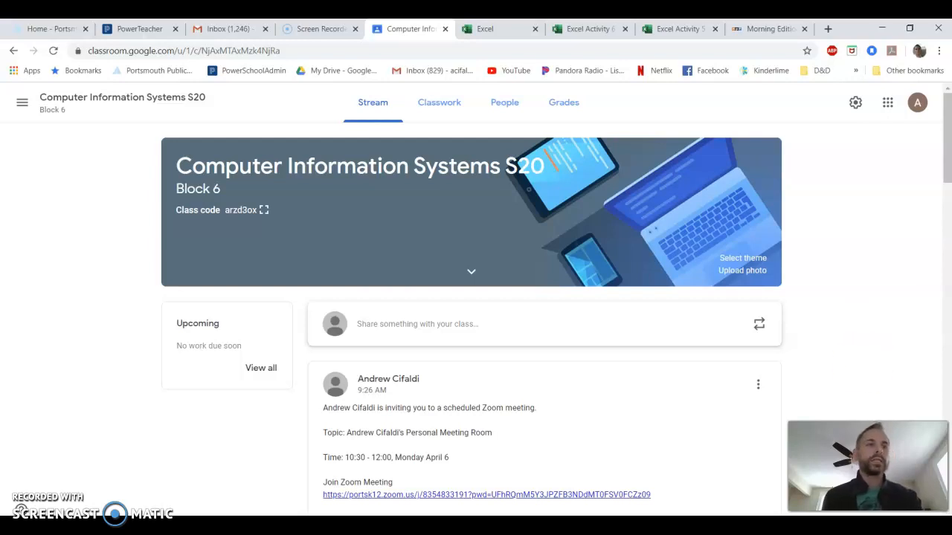
click(901, 533)
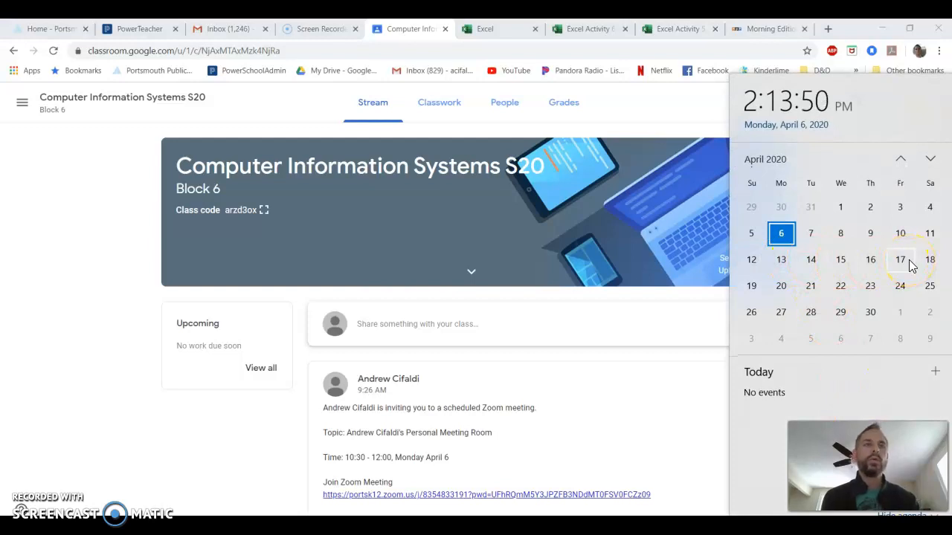
click(658, 408)
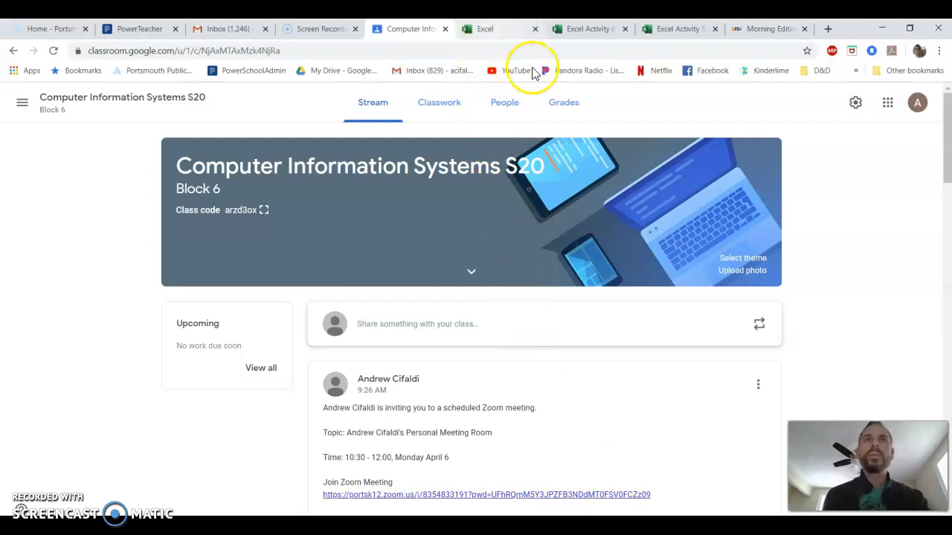
click(580, 30)
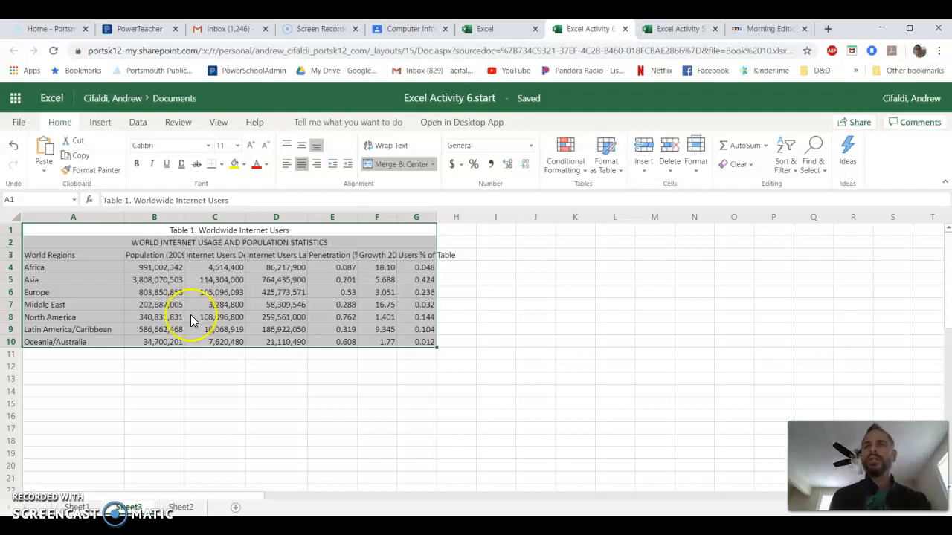
- Examine the row 3 headers and the figures beneath them in the Worldwide Internet Users table
click(154, 255)
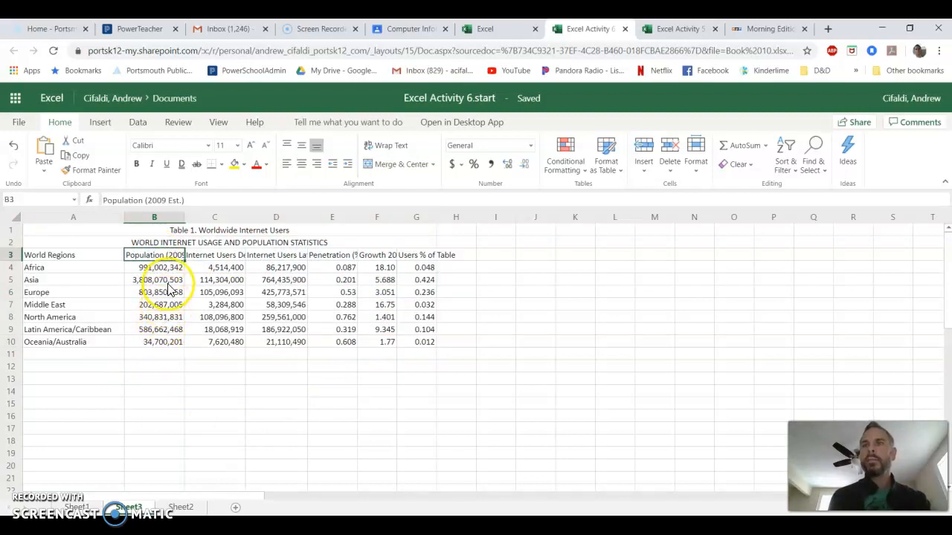
drag(184, 217, 188, 217)
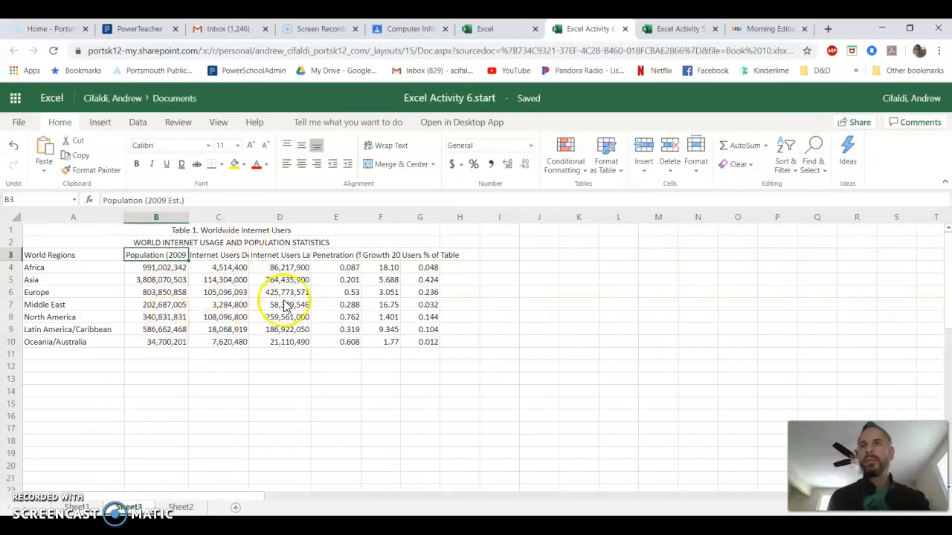
drag(279, 271, 279, 348)
drag(340, 267, 331, 338)
drag(399, 270, 367, 336)
drag(425, 268, 412, 342)
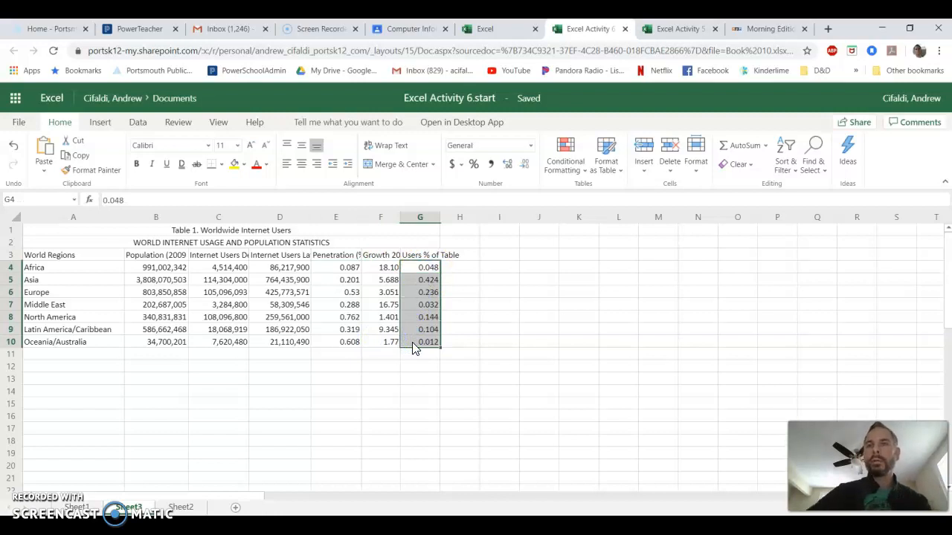
click(421, 255)
click(383, 256)
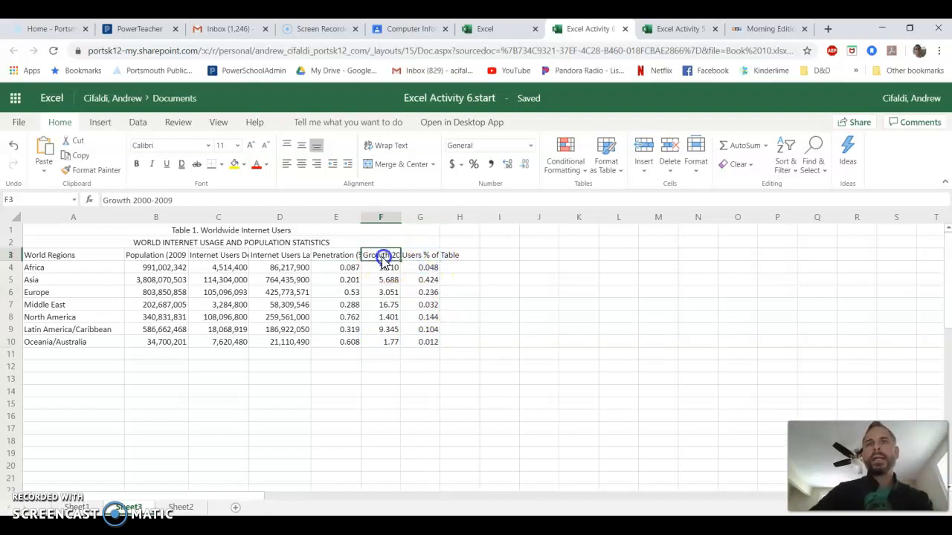
click(350, 257)
click(294, 256)
click(242, 257)
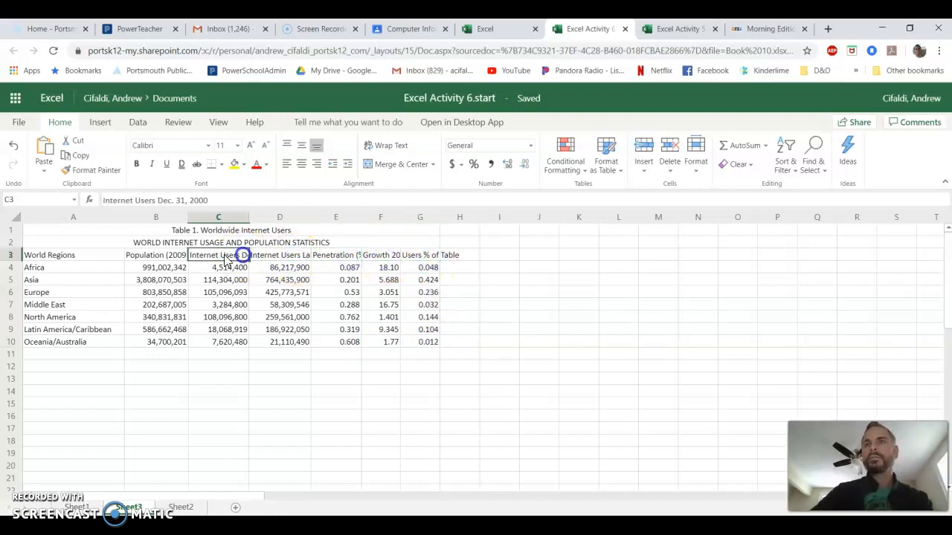
- Try a wider Population column B, and finally narrow it to about the width of its figures
drag(188, 217, 219, 219)
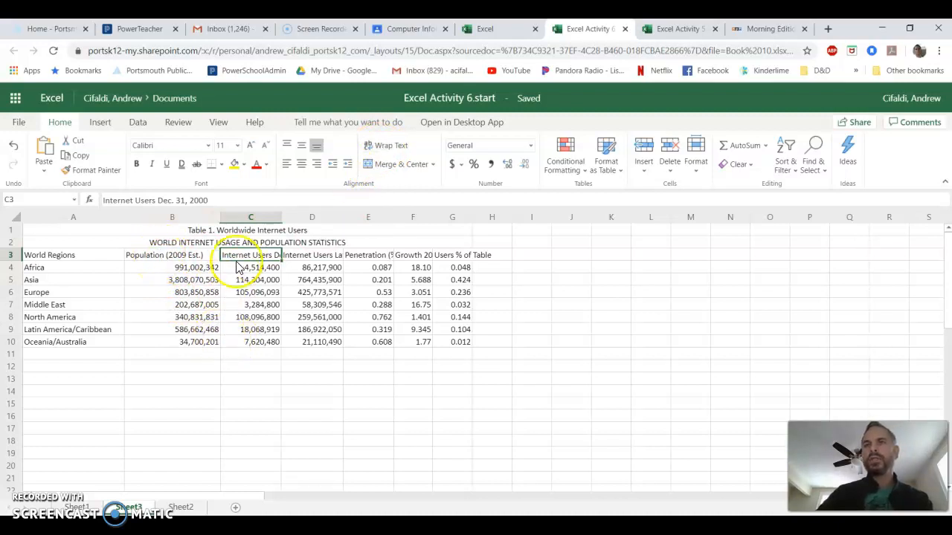
drag(220, 216, 179, 218)
- Try wrapping the text of headers B3:G3 and widening columns E and F, and check how the headers break across lines
drag(160, 256, 406, 262)
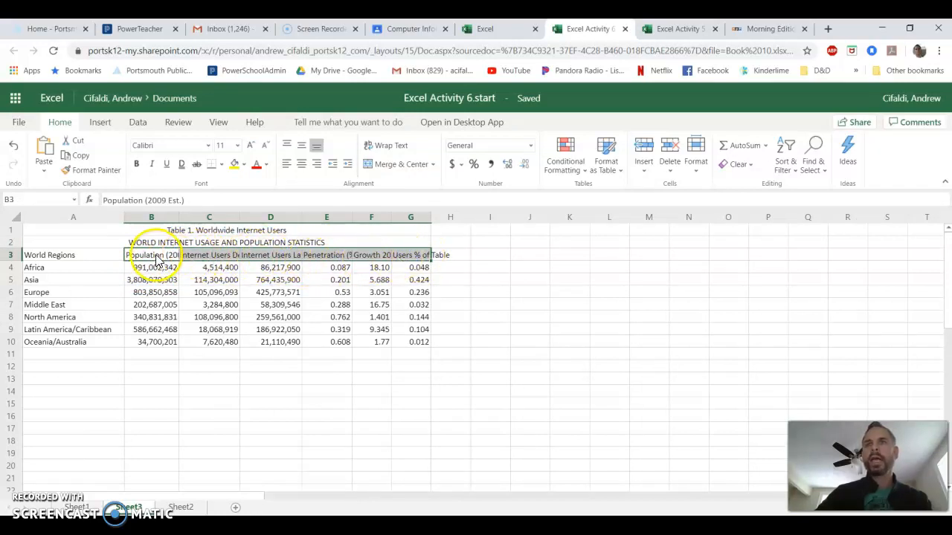
click(387, 146)
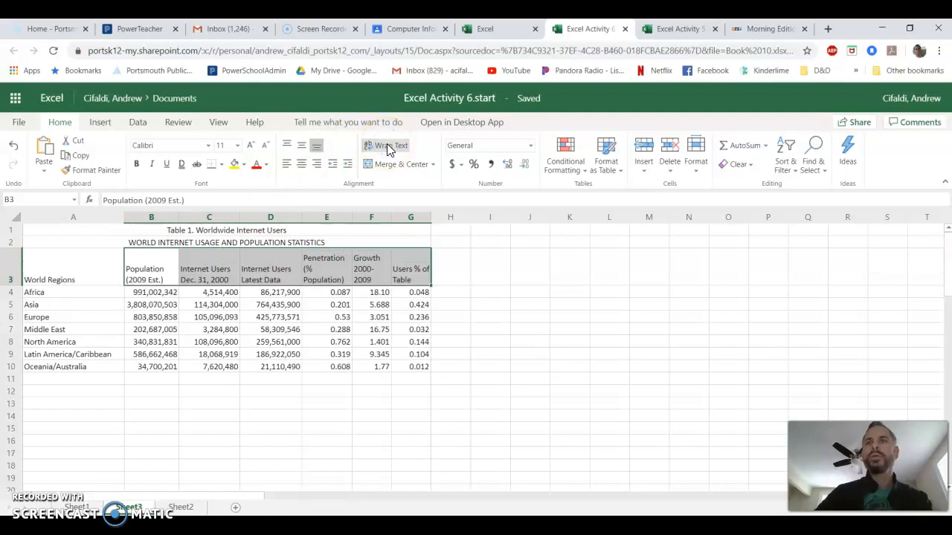
drag(351, 216, 401, 216)
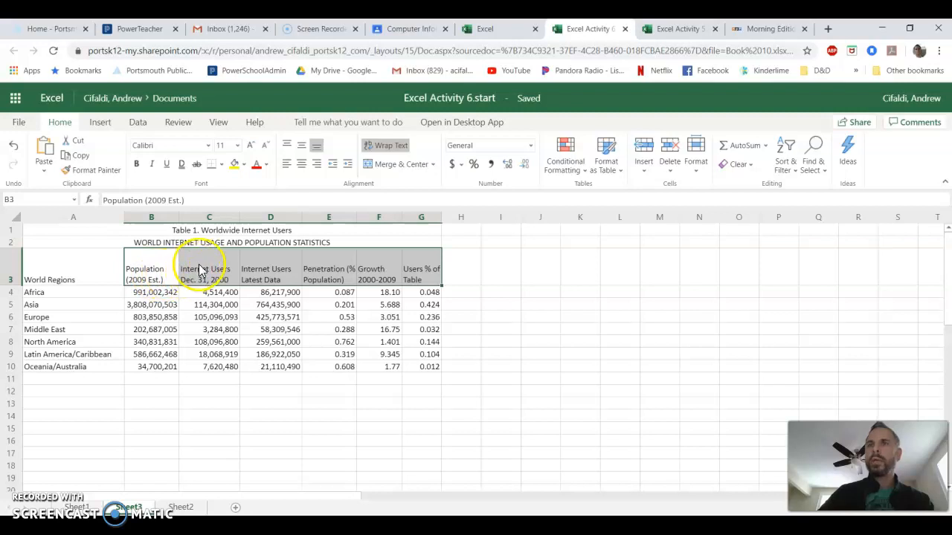
click(316, 274)
click(204, 275)
click(269, 275)
click(325, 274)
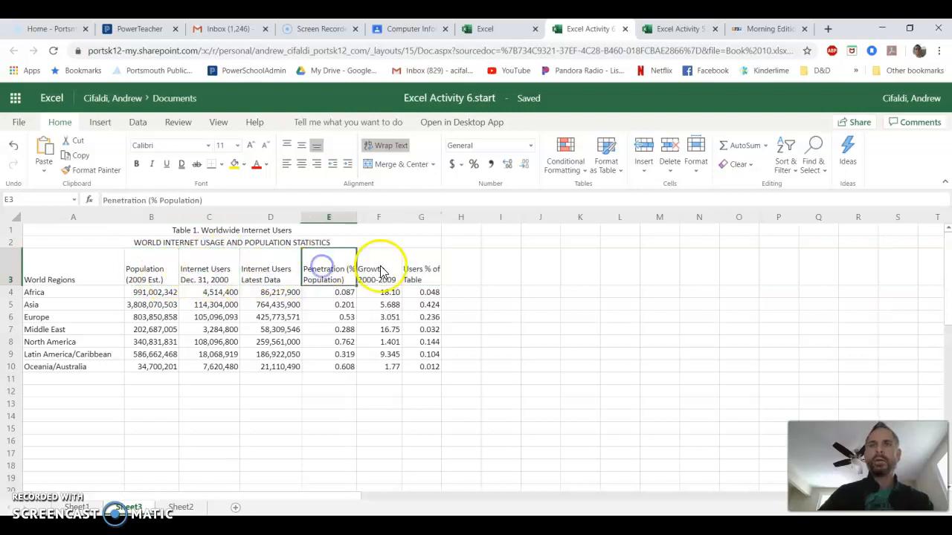
click(378, 272)
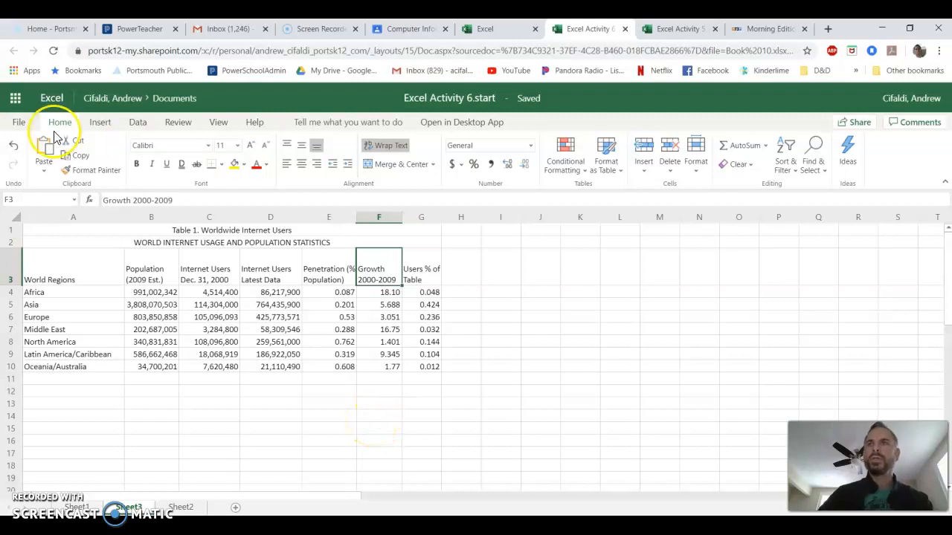
- Undo the header text wrapping and the column widening, keeping column B at its narrowed width
click(12, 146)
click(12, 146)
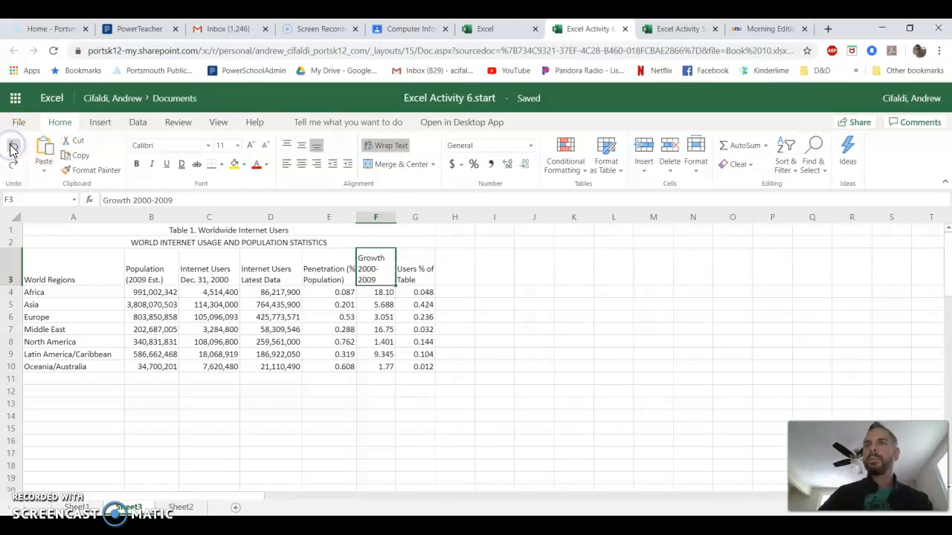
click(12, 148)
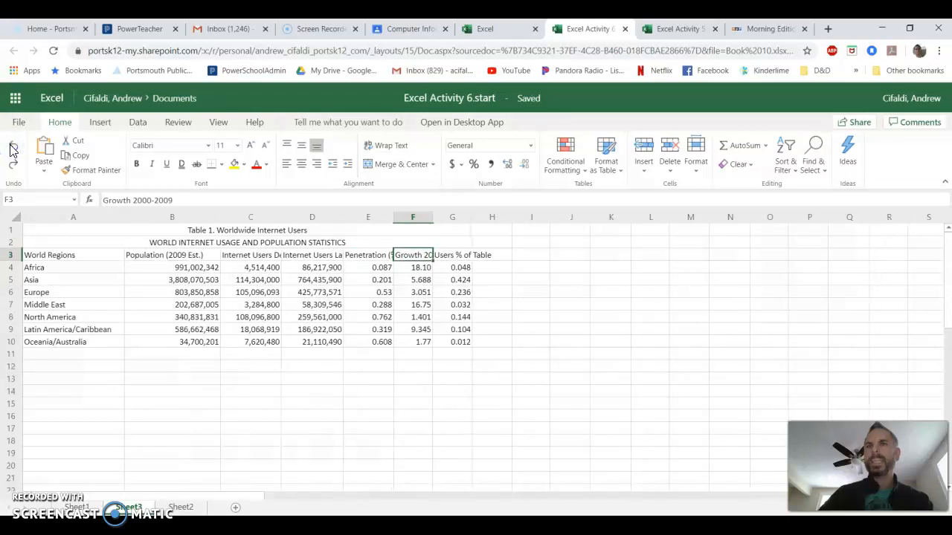
click(9, 165)
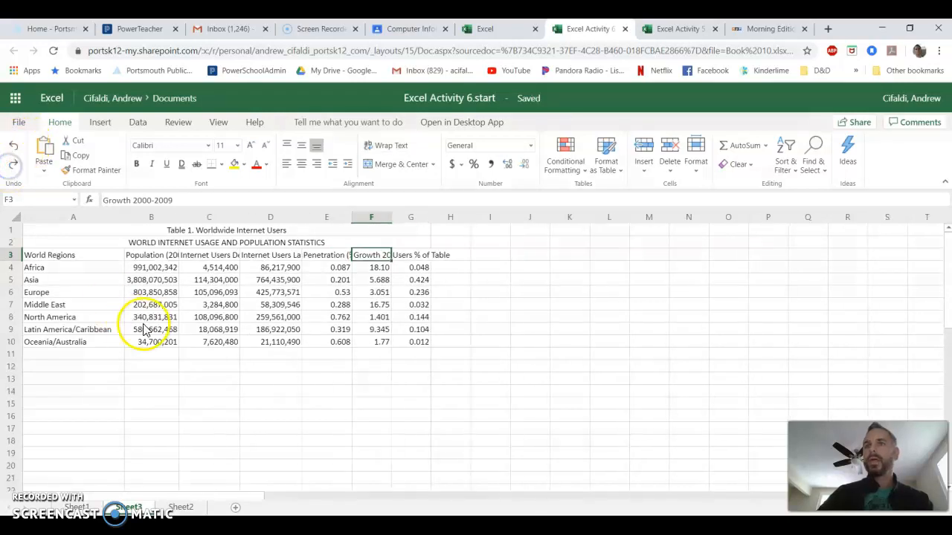
- Insert manual line breaks before "(2009 Est.)" in header B3 and before "Dec. 31, 2000" in header C3
double_click(165, 255)
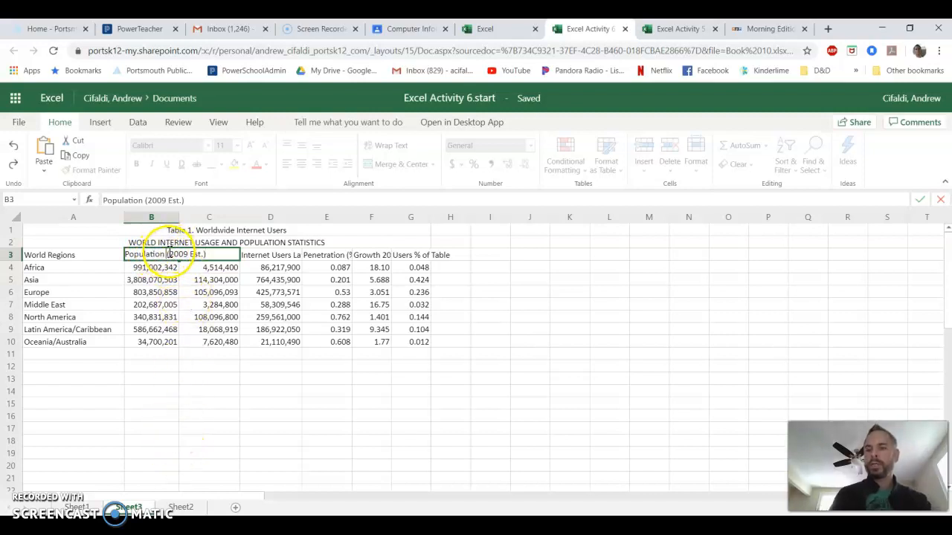
key(alt+Return)
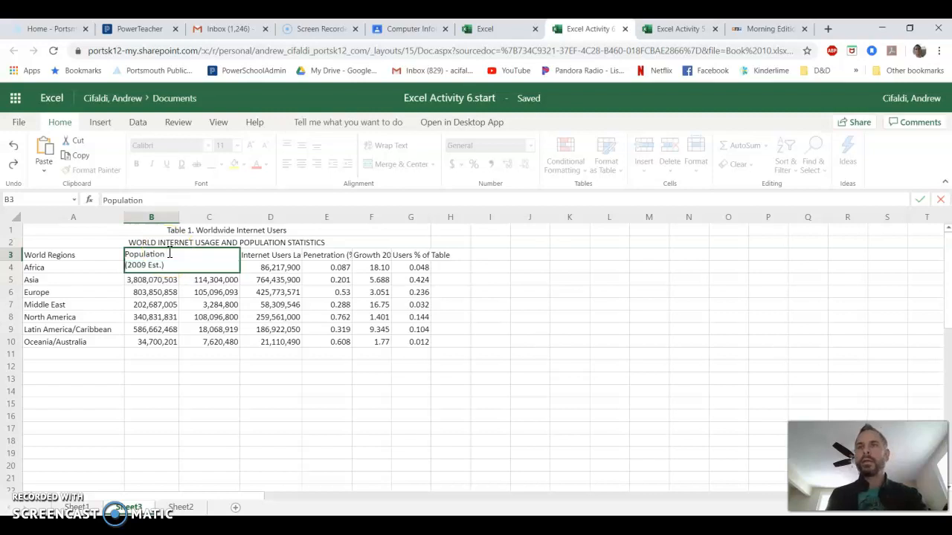
click(153, 354)
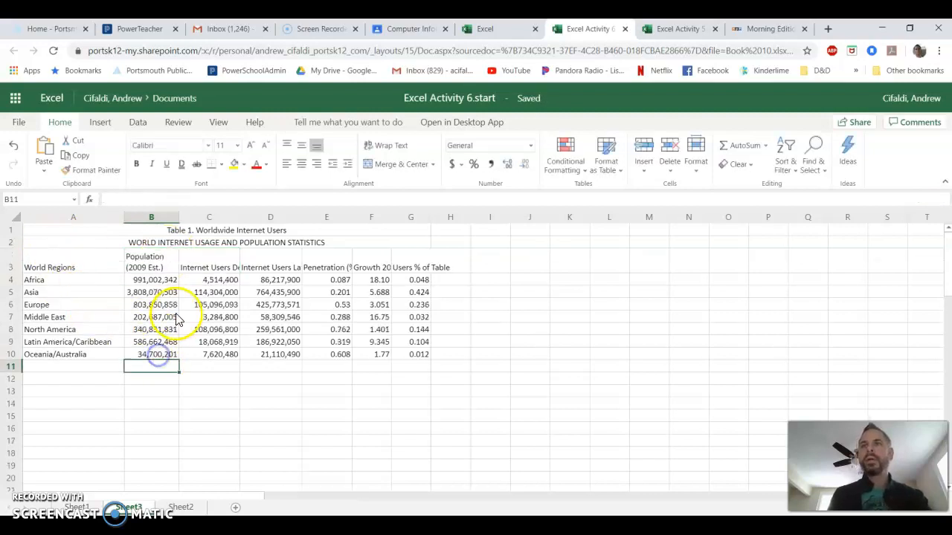
click(219, 268)
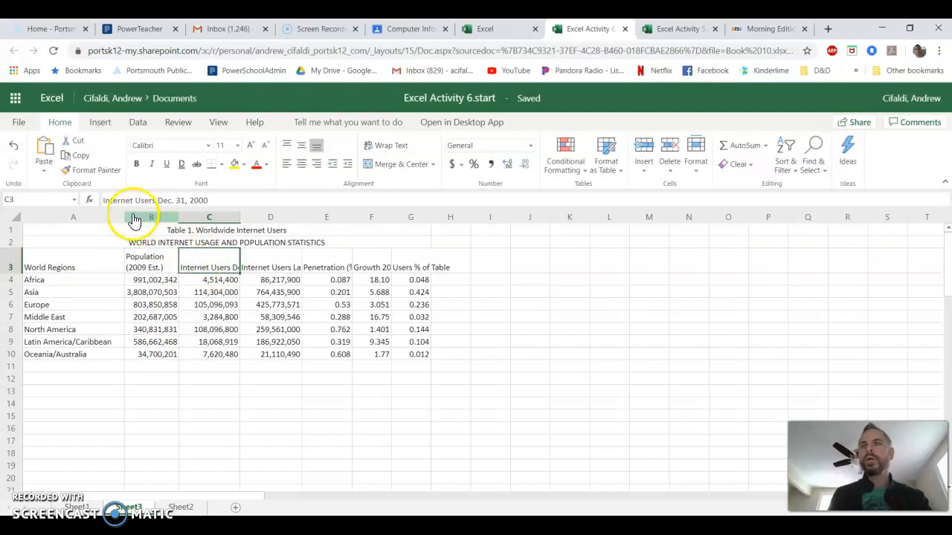
click(157, 200)
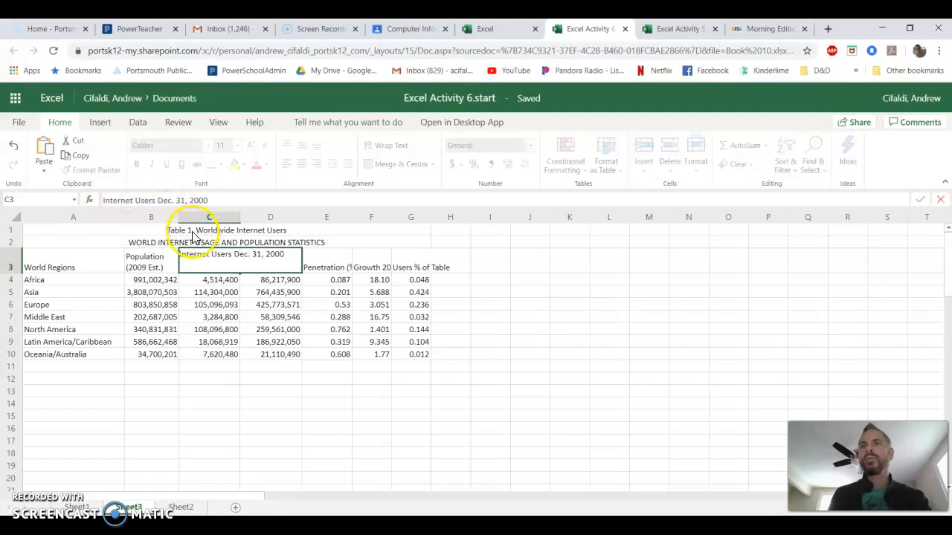
key(alt+Return)
click(268, 303)
- Insert manual line breaks before "Latest Data" in header D3 and before "(% Population)" in header E3
click(272, 278)
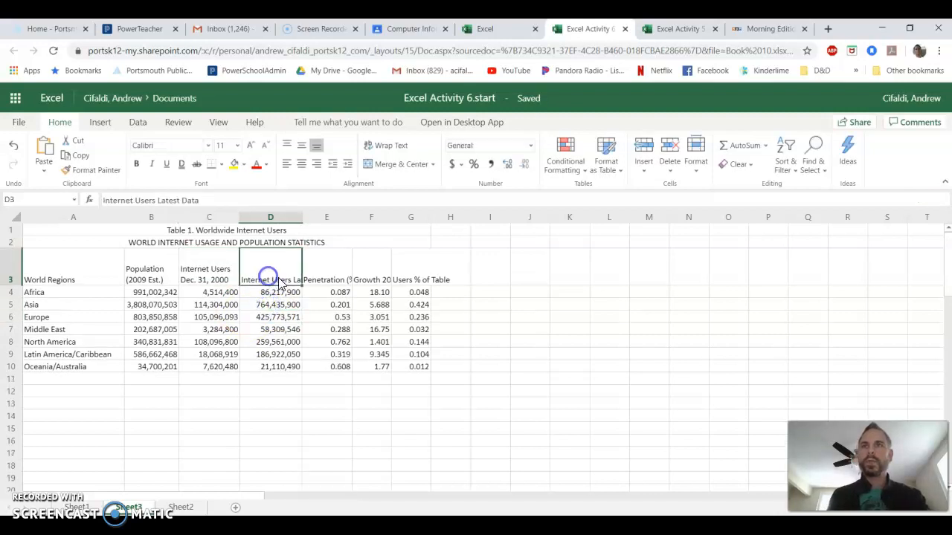
click(158, 200)
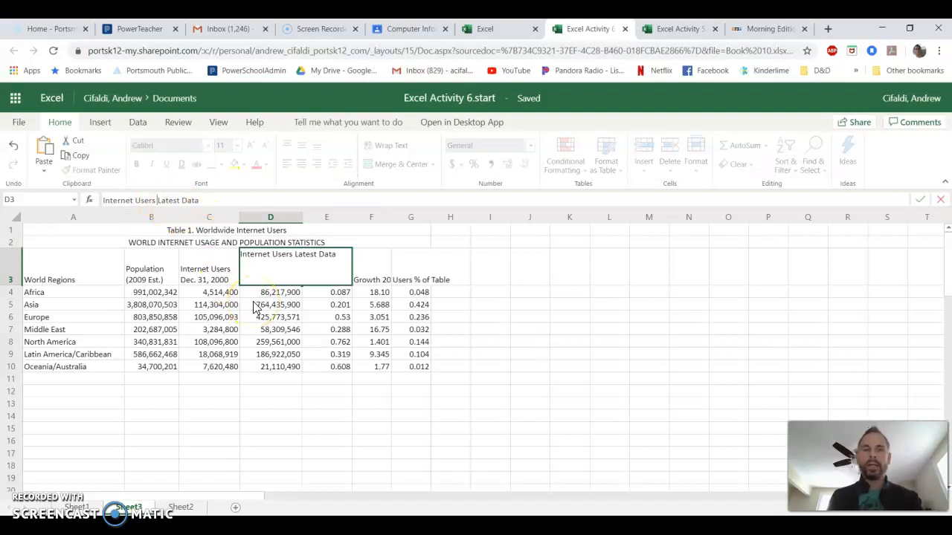
key(alt+Return)
click(473, 329)
click(329, 271)
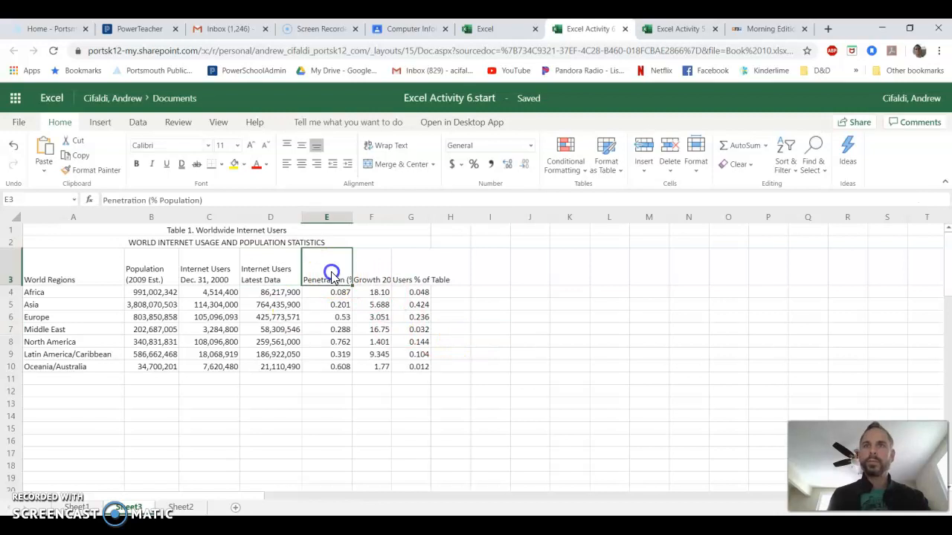
click(148, 200)
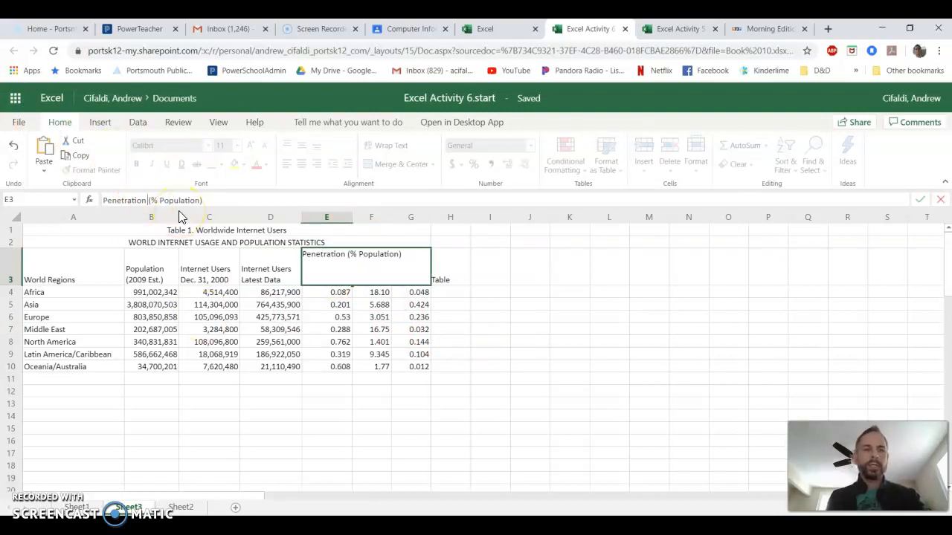
key(alt+Return)
click(338, 312)
- Insert manual line breaks before "2000-2009" in header F3 and before "% of Table" in header G3
click(374, 285)
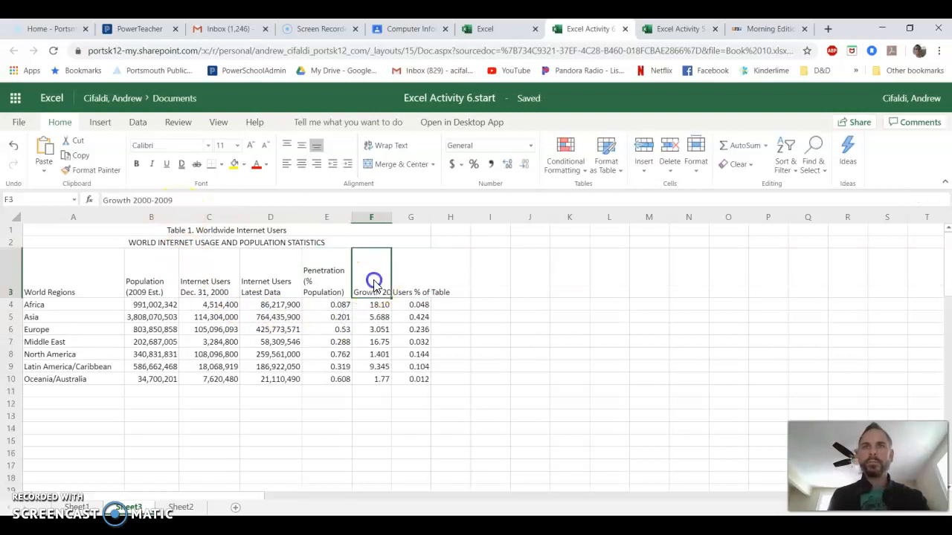
click(135, 200)
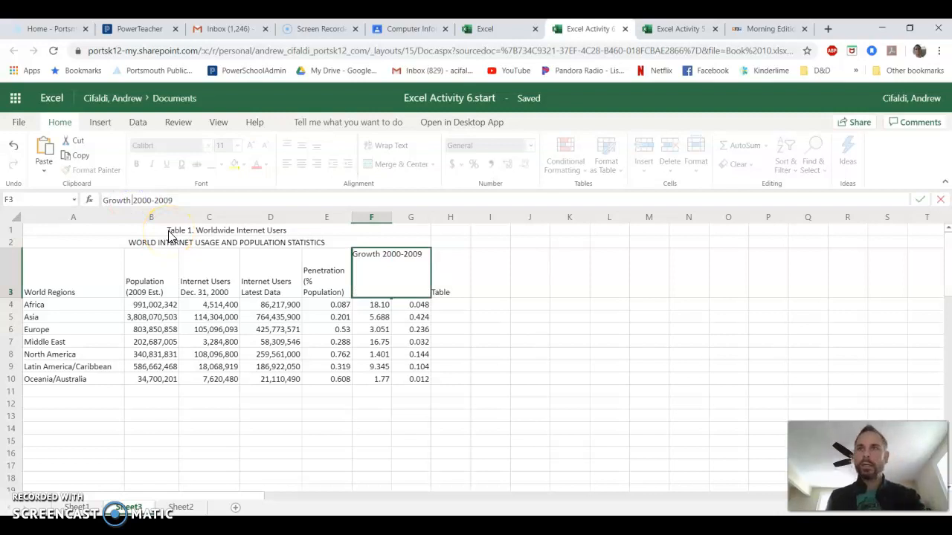
key(alt+Return)
click(409, 311)
click(414, 279)
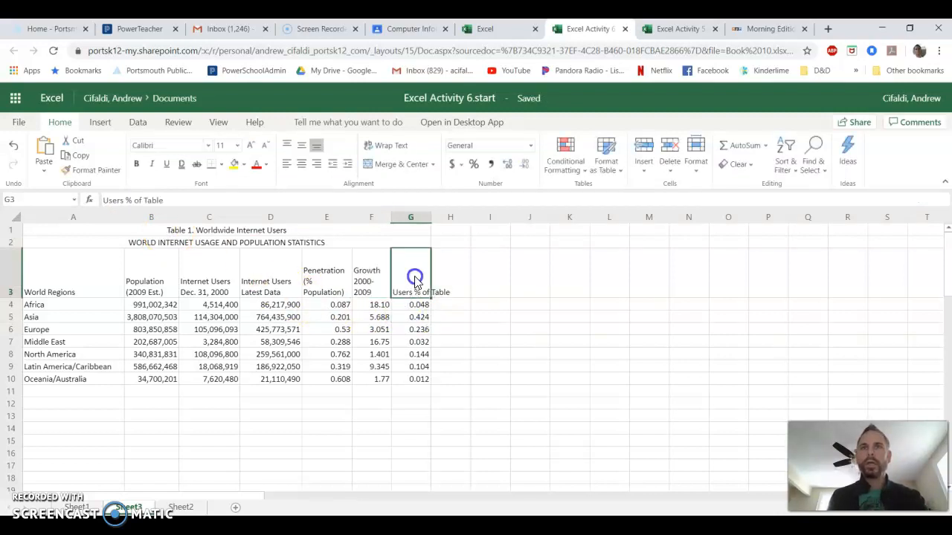
click(126, 200)
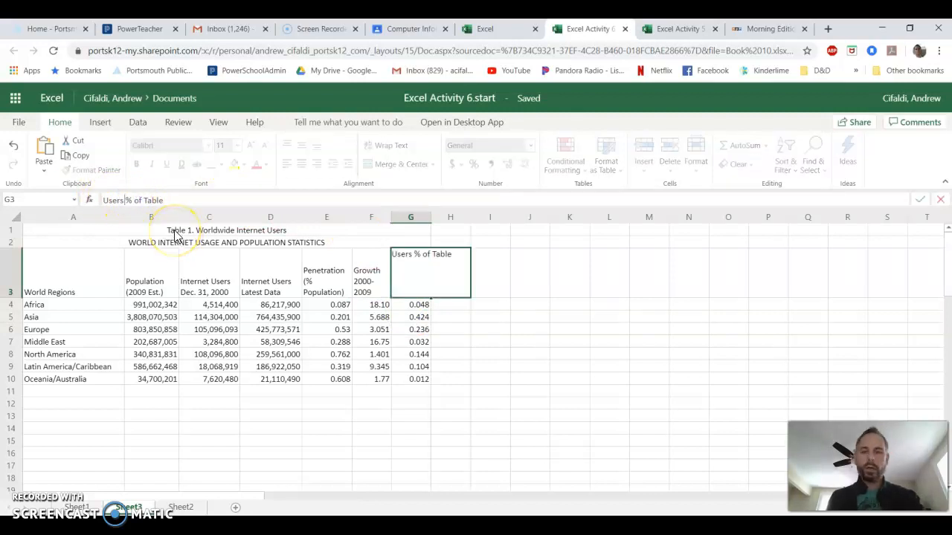
key(alt+Return)
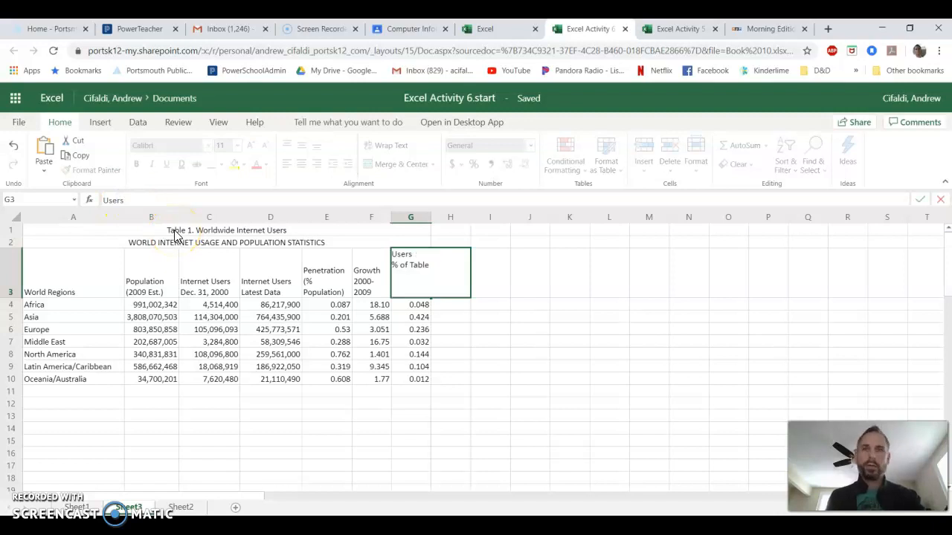
key(Return)
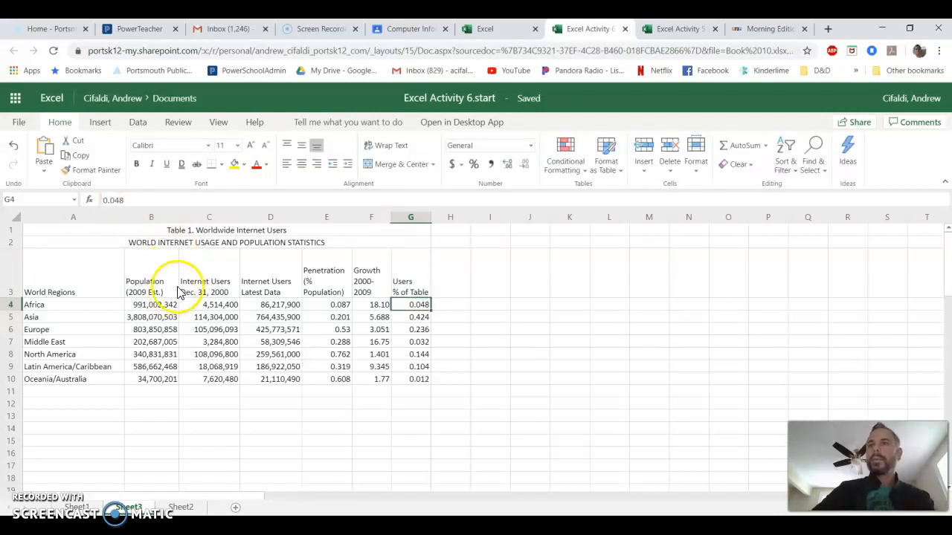
- Widen columns B through G so that every header fits on two lines
drag(179, 216, 193, 216)
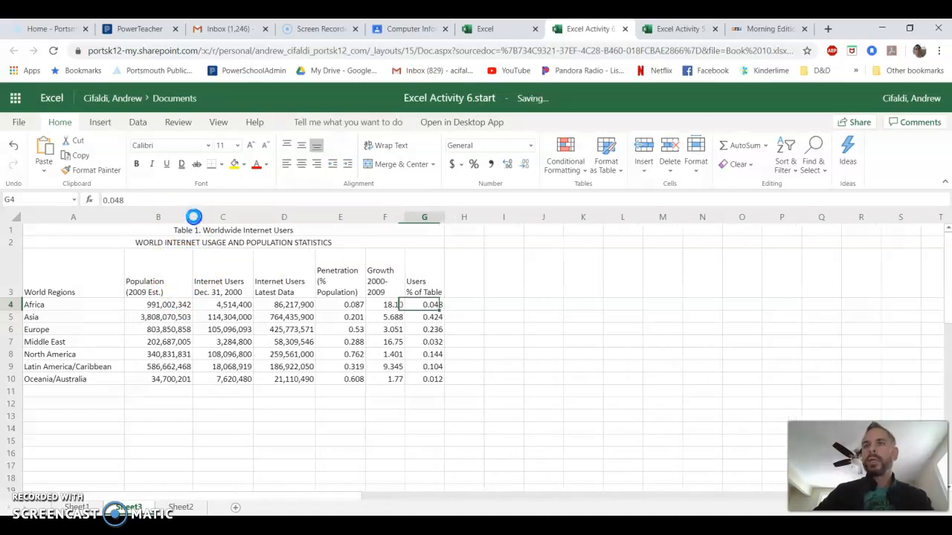
drag(254, 215, 260, 215)
drag(322, 216, 488, 216)
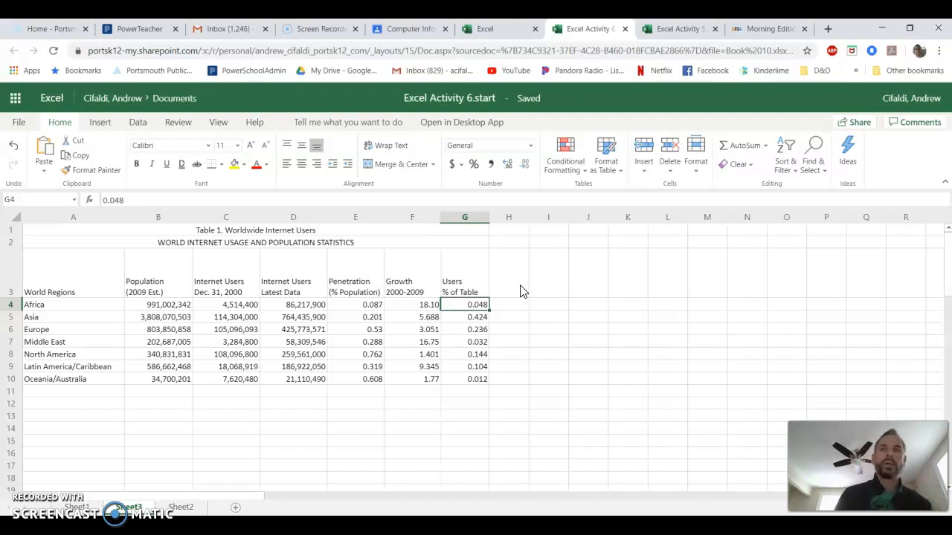
click(248, 270)
click(173, 270)
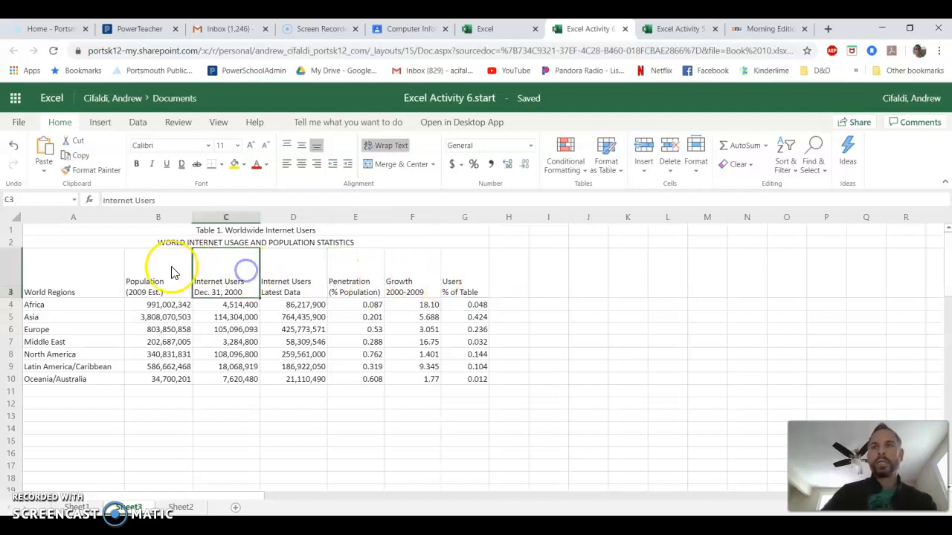
click(353, 451)
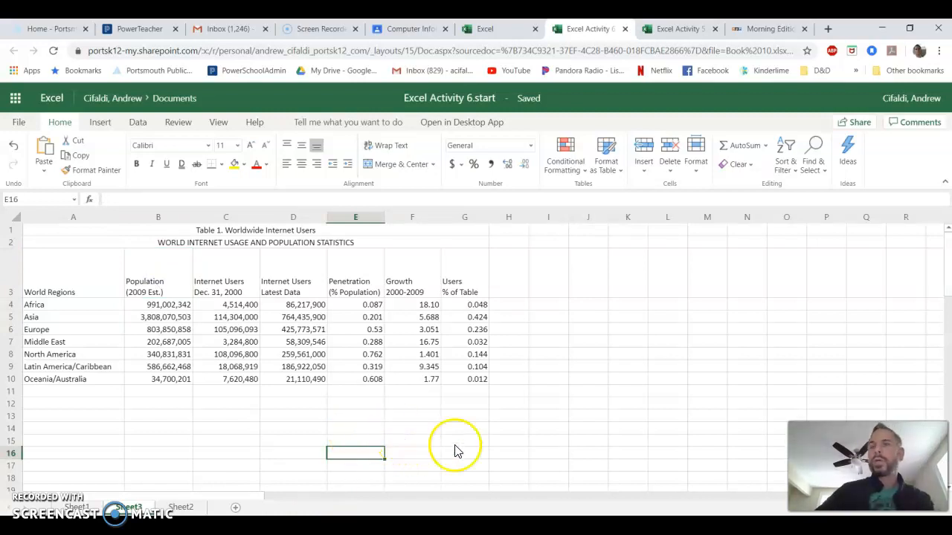
click(57, 276)
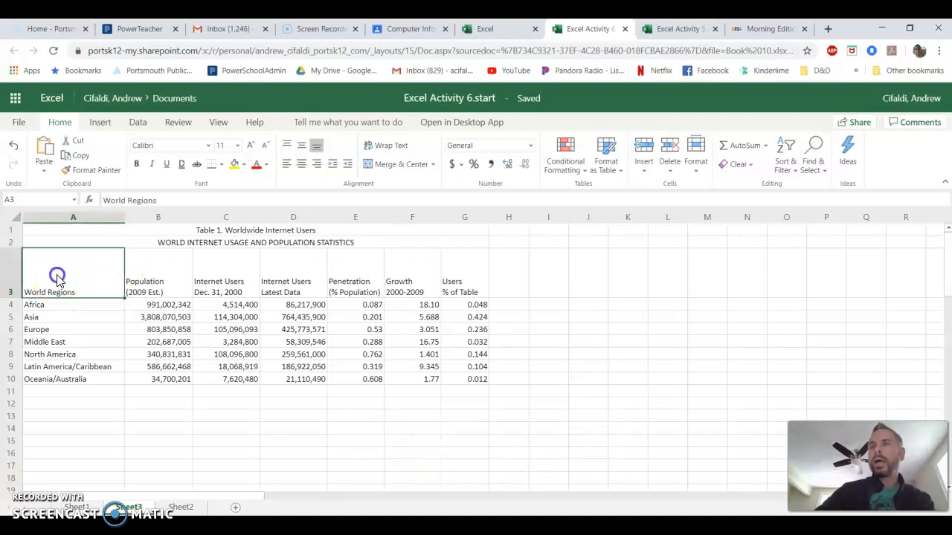
drag(57, 276, 462, 379)
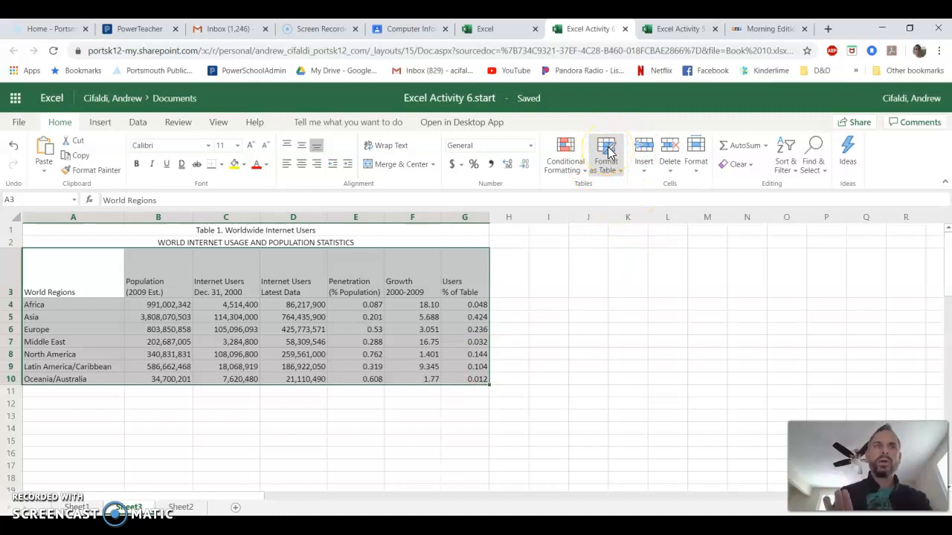
- Switch to the Excel Activity 5.example workbook to examine the formatting of its state statistics table in A4:F11, and return to Excel Activity 6.start
click(681, 32)
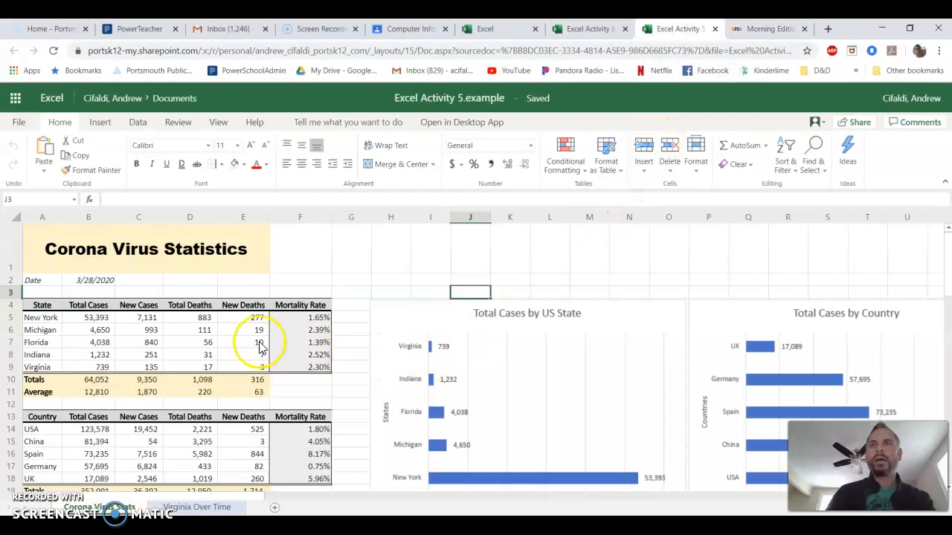
drag(34, 305, 295, 396)
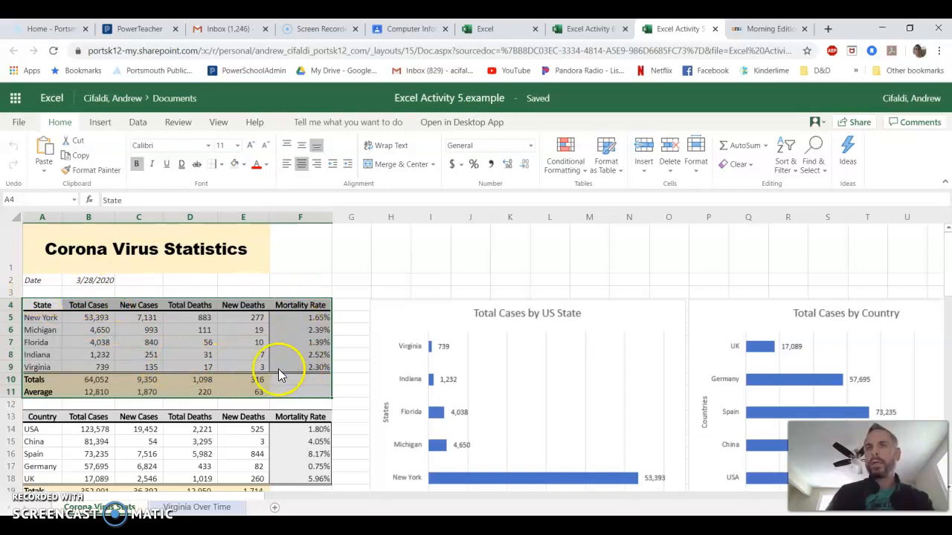
click(193, 359)
drag(44, 305, 287, 387)
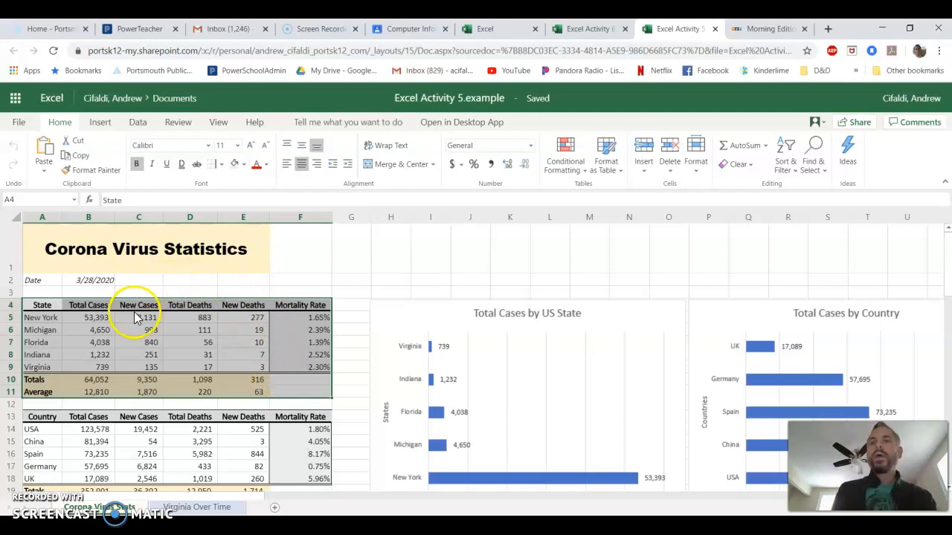
click(574, 31)
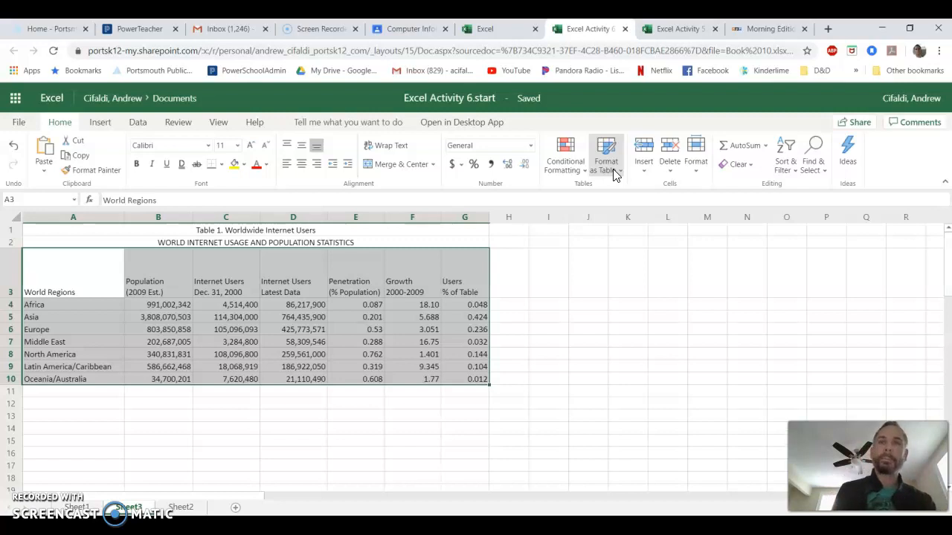
click(410, 329)
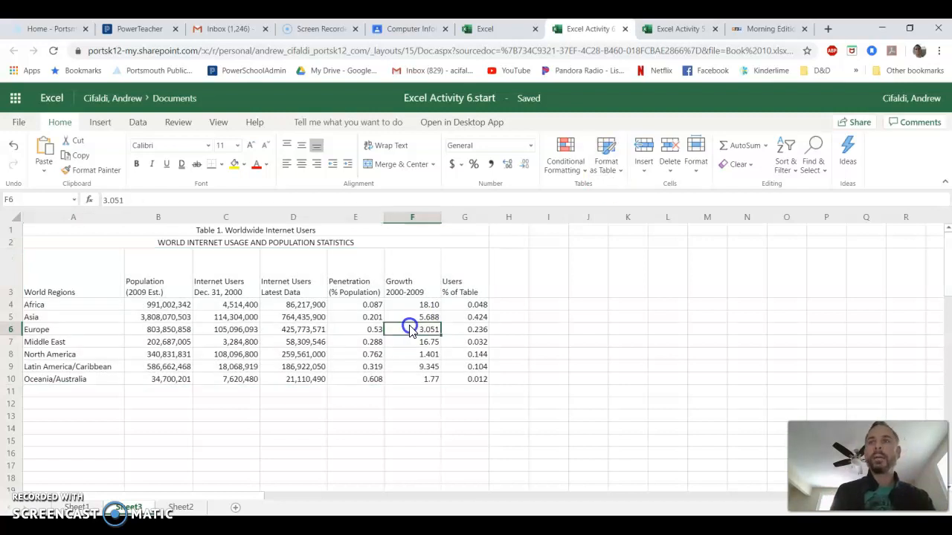
drag(100, 278, 471, 380)
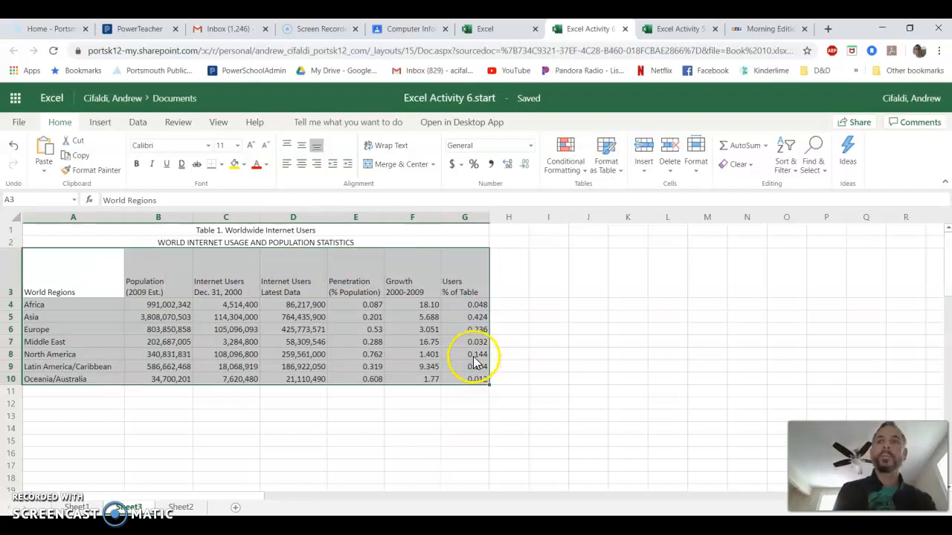
click(232, 233)
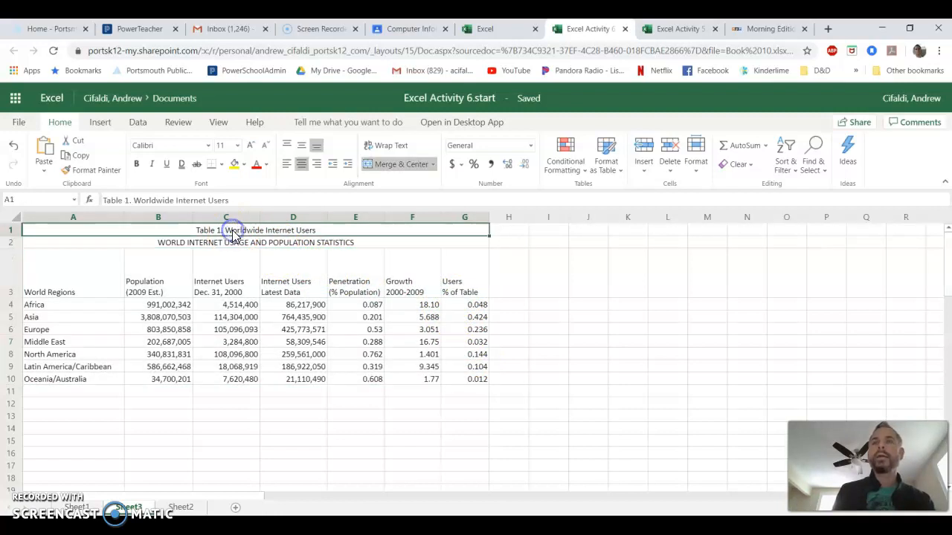
click(235, 244)
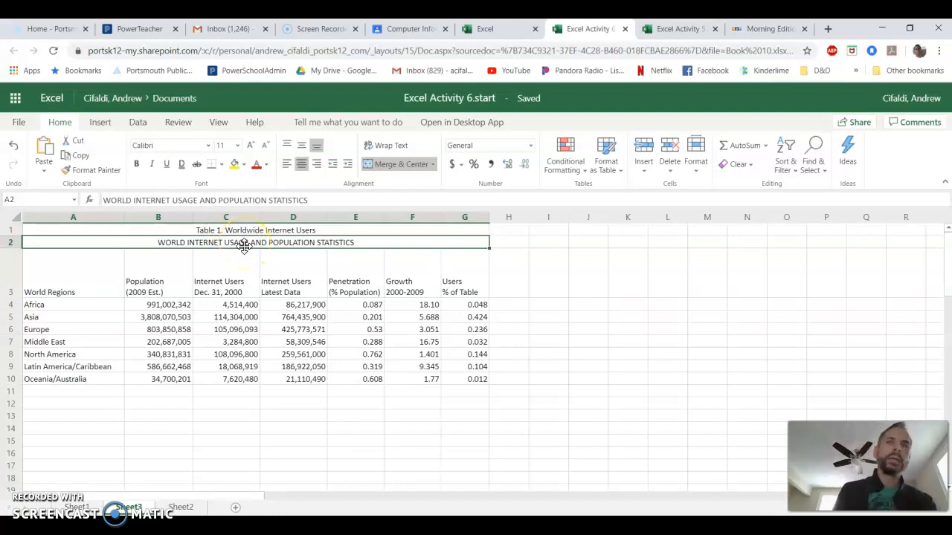
- Format range A3:G10 as a table with headers, using the black-and-grey banded style from the Light group
drag(64, 284, 465, 380)
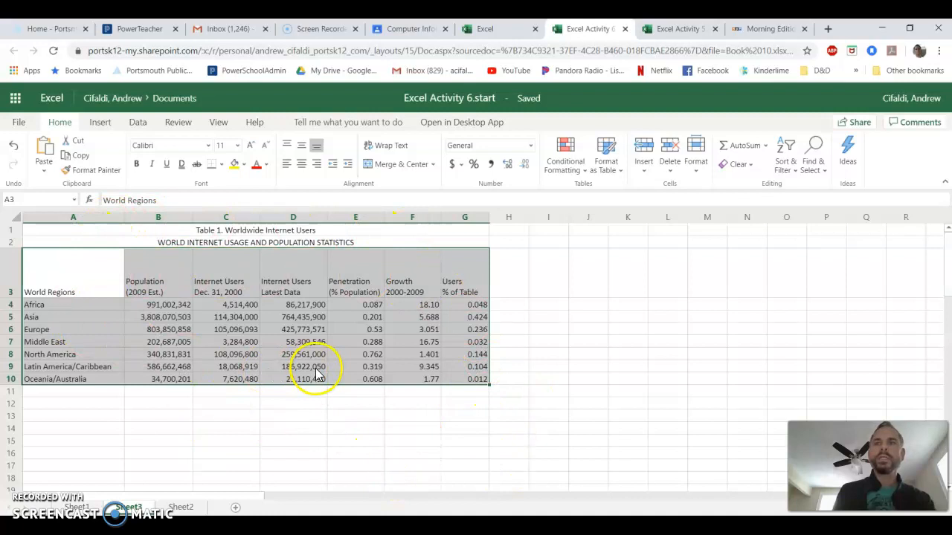
click(606, 171)
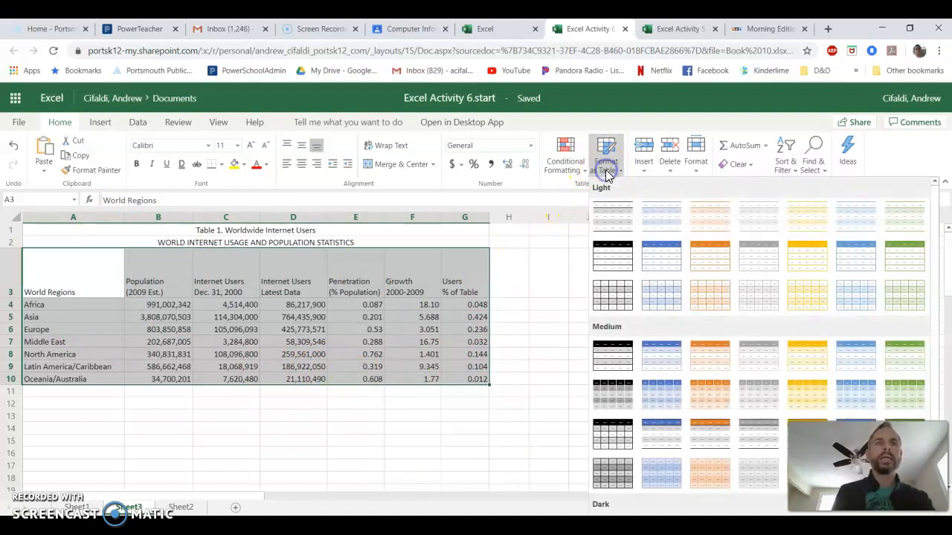
scroll(666, 342, down, 1)
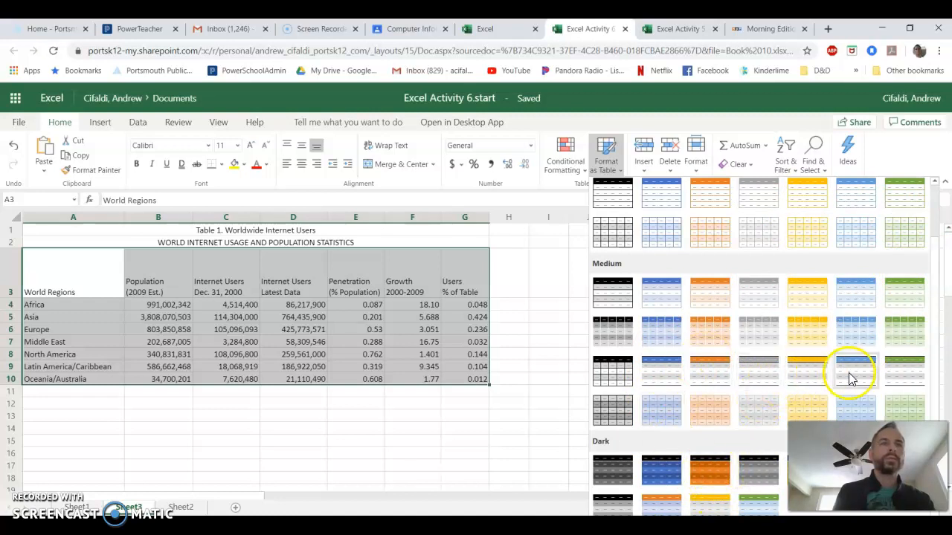
scroll(846, 377, up, 1)
scroll(845, 377, up, 1)
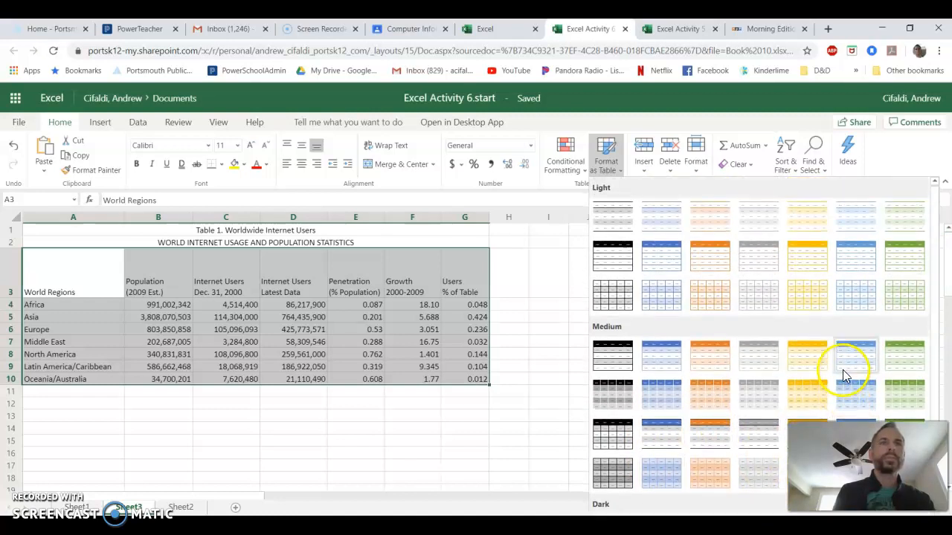
click(608, 221)
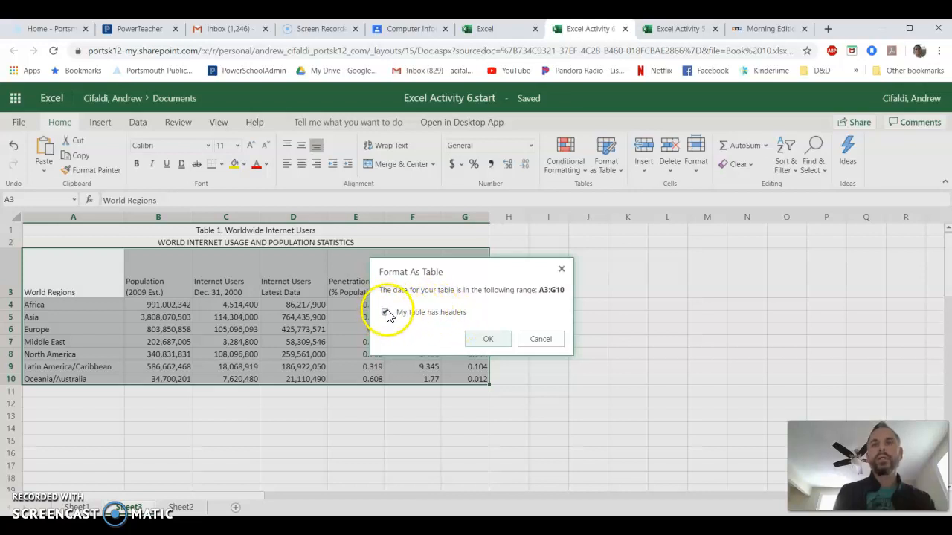
click(492, 342)
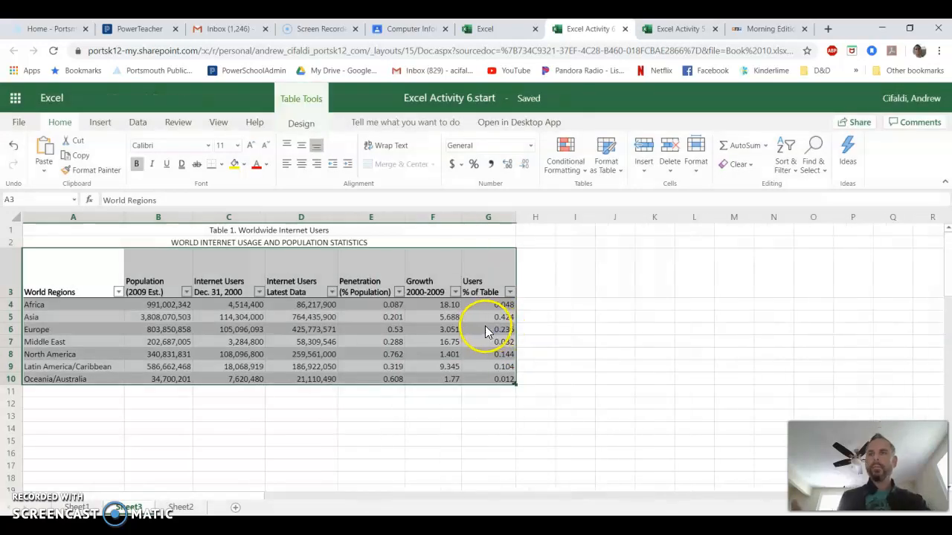
click(431, 370)
click(584, 304)
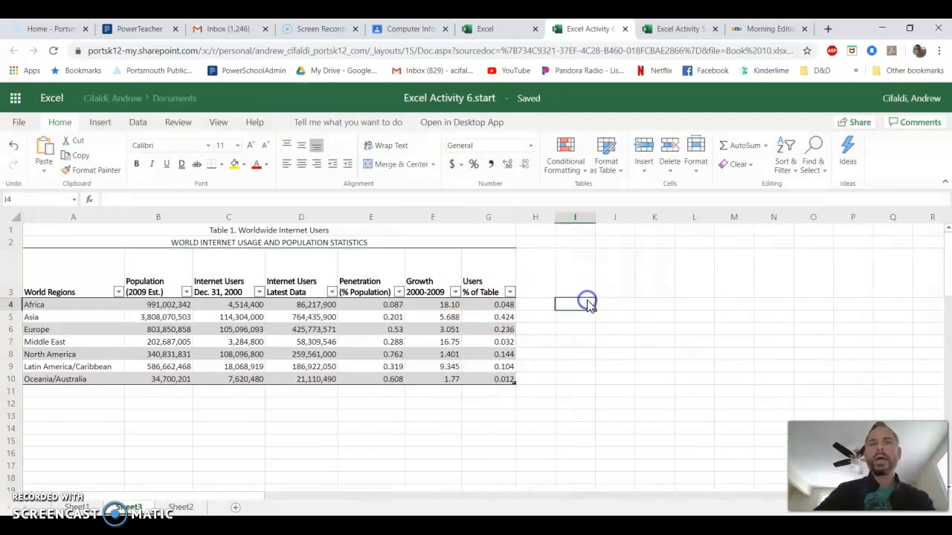
click(581, 308)
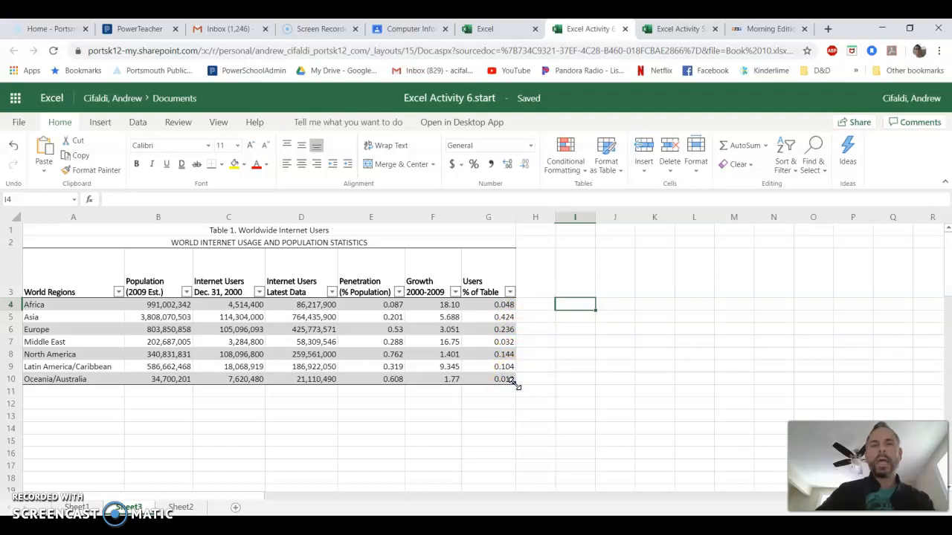
- Shrink the table's range to end at column F, leaving out the Users % of Table column
drag(511, 381, 515, 384)
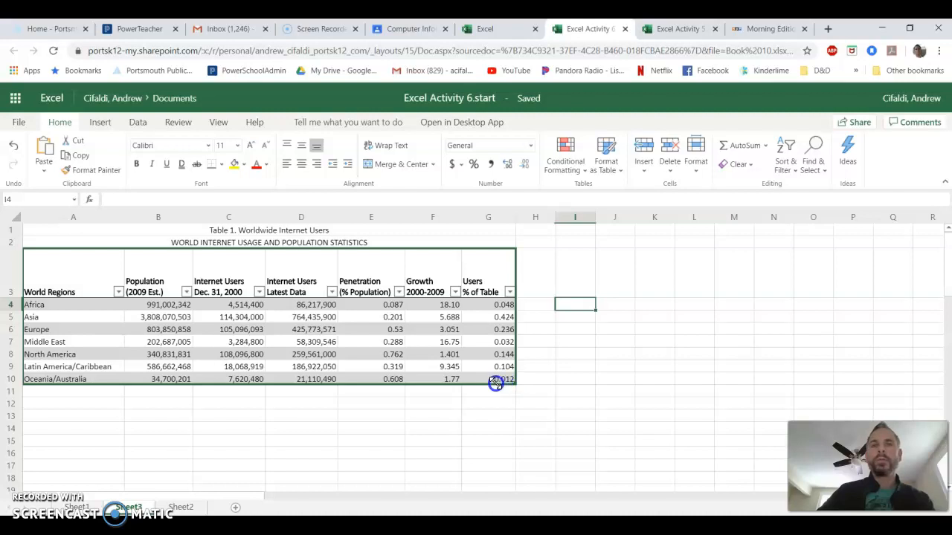
drag(496, 383, 448, 380)
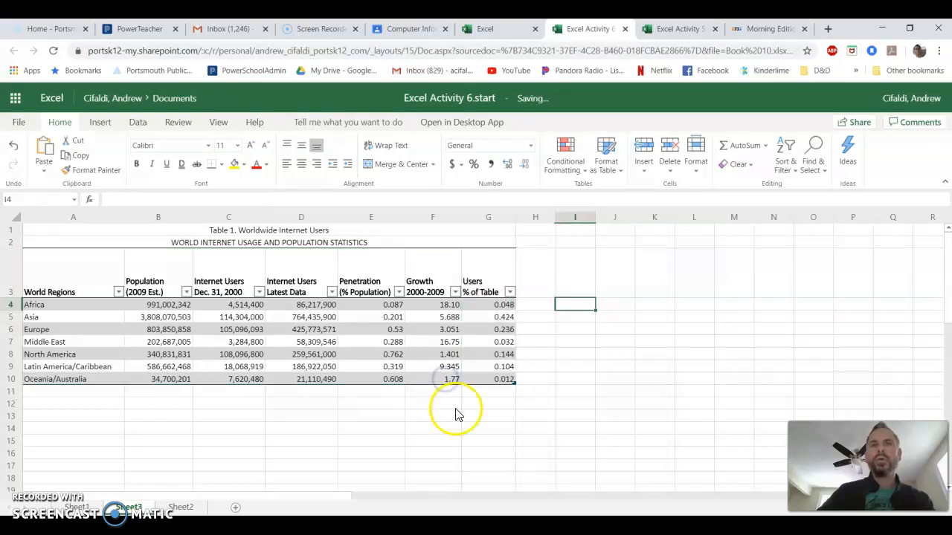
drag(514, 384, 458, 380)
click(493, 402)
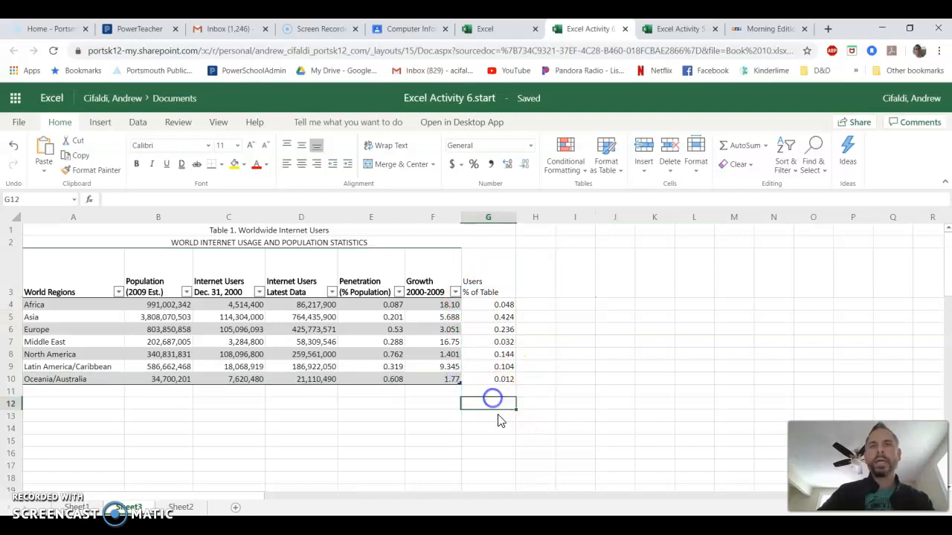
drag(498, 355, 495, 342)
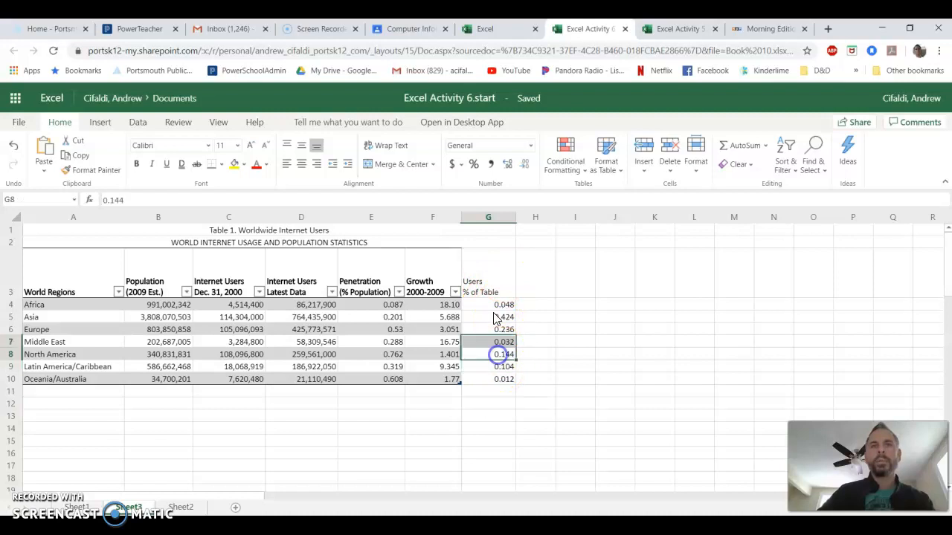
click(496, 402)
- Try to extend the table's range to column G and row 11, and undo the table resizing
drag(458, 381, 495, 394)
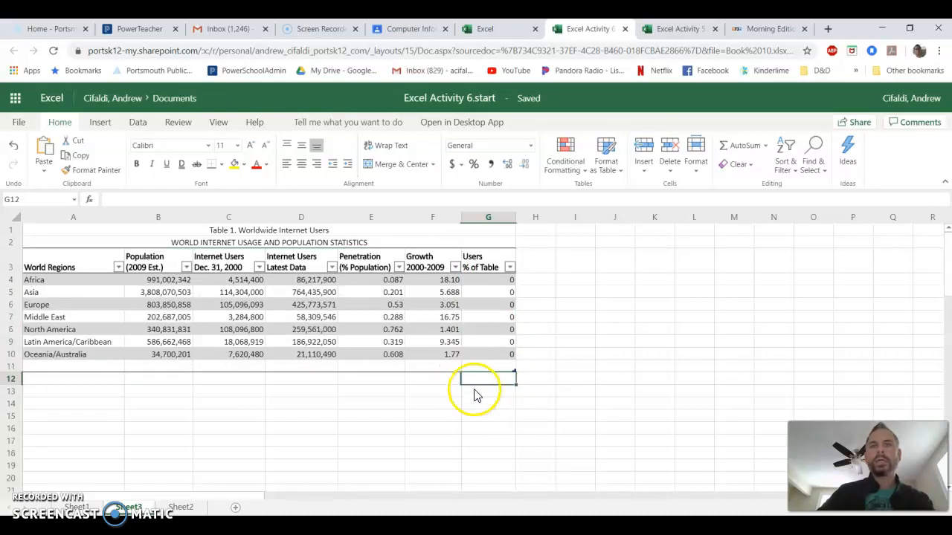
click(14, 145)
click(18, 144)
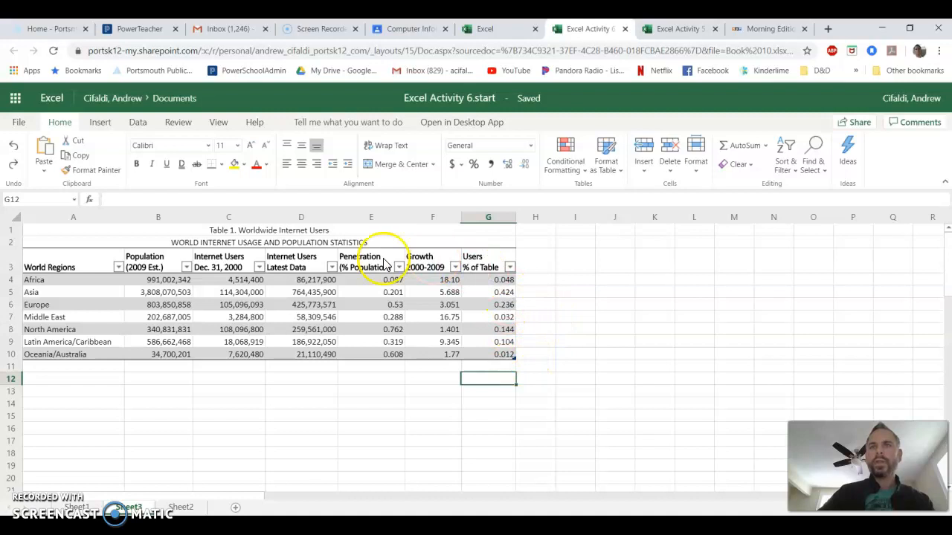
- View the table design options for the Worldwide Internet Users table
click(372, 354)
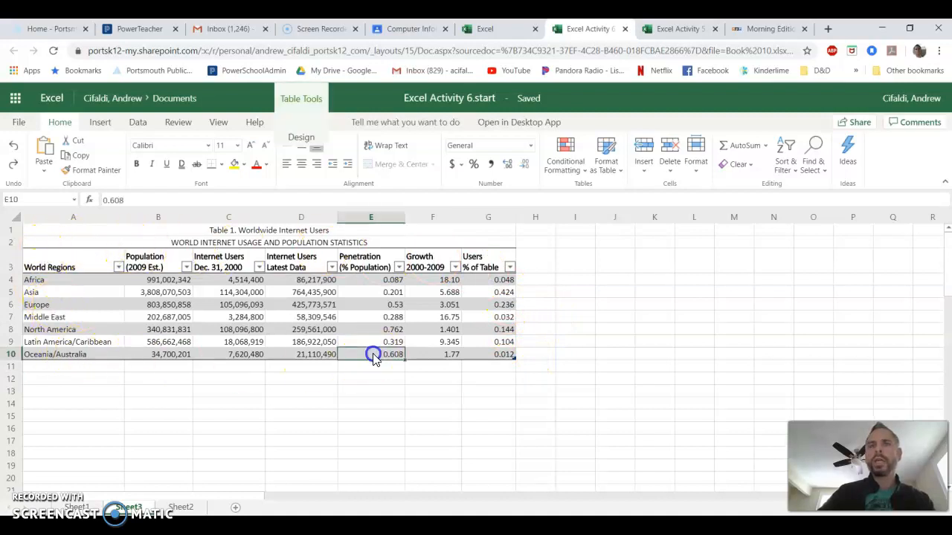
click(359, 300)
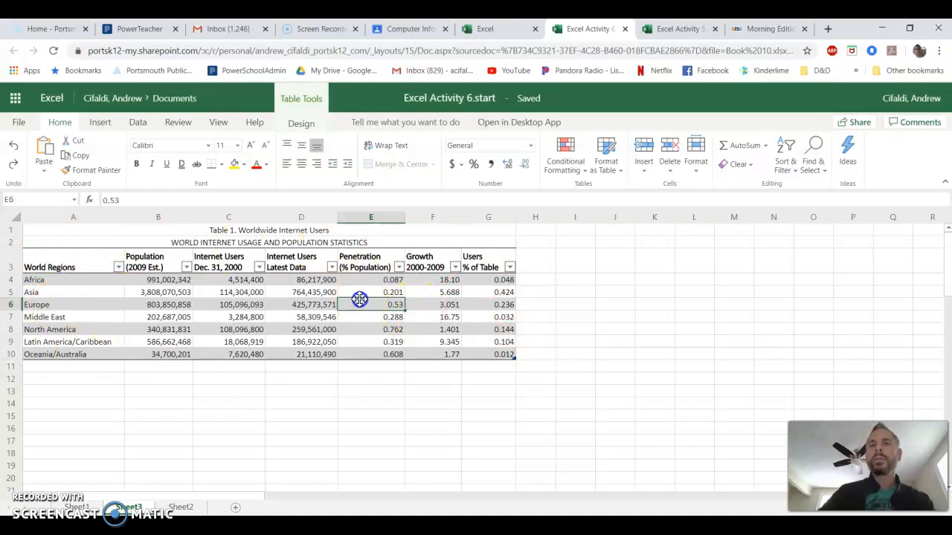
click(301, 123)
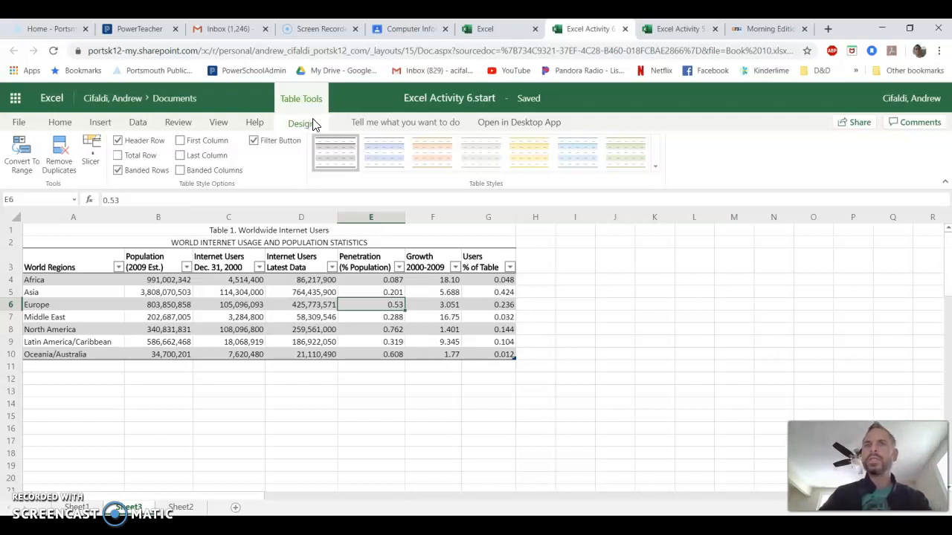
click(357, 281)
drag(379, 283, 489, 355)
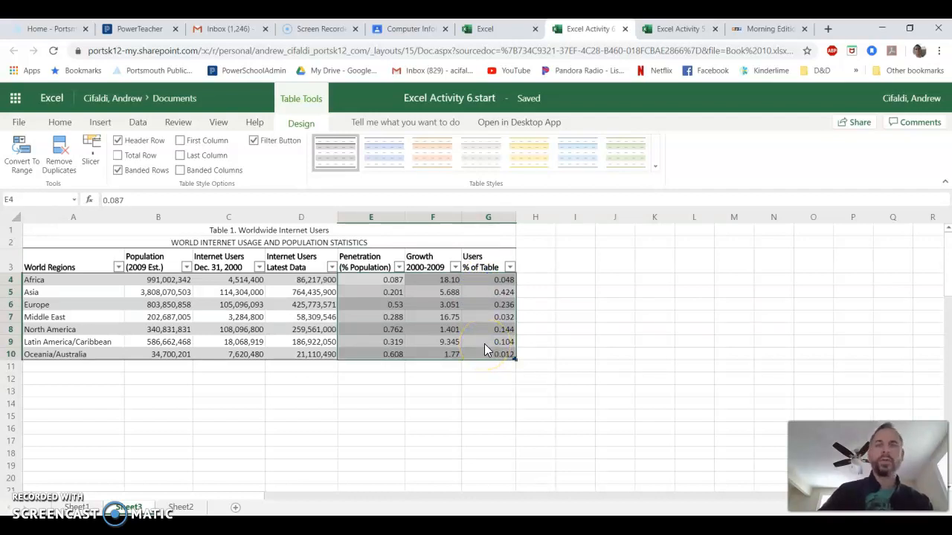
click(382, 378)
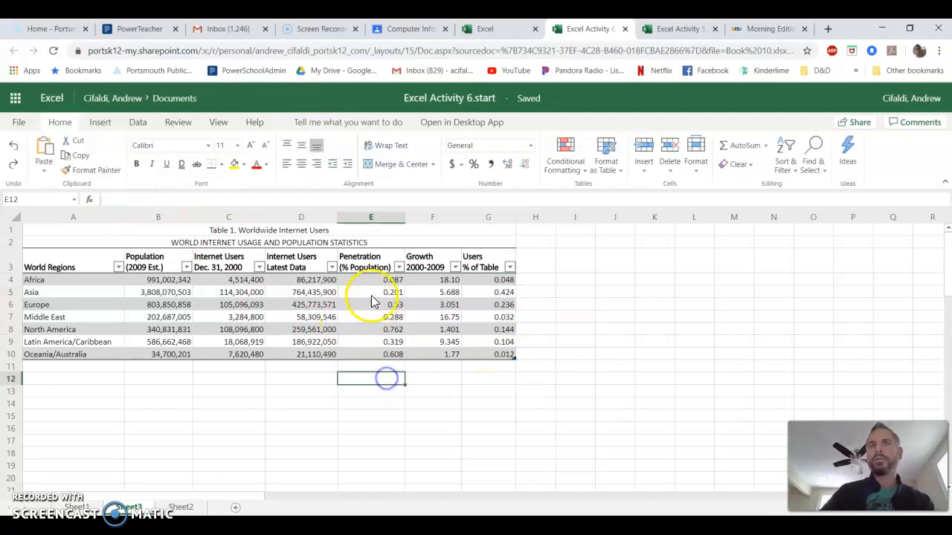
- Apply the Percentage number format to the penetration, growth and users values in E4:G10
click(368, 280)
drag(370, 284, 475, 357)
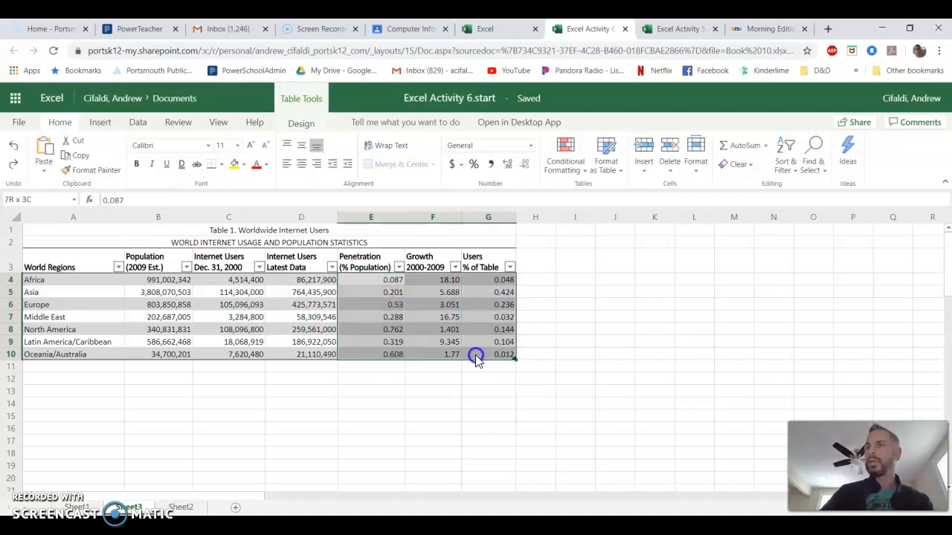
drag(475, 357, 475, 357)
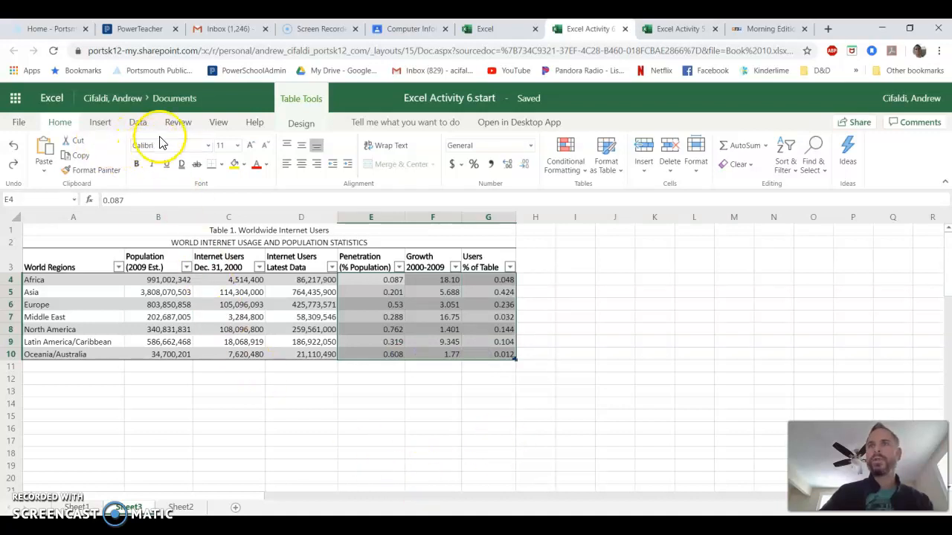
click(64, 121)
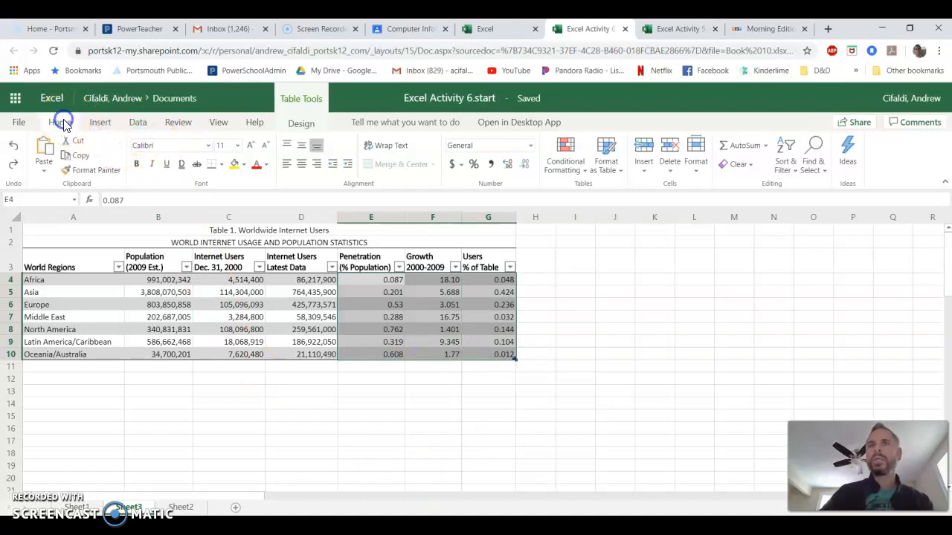
click(474, 164)
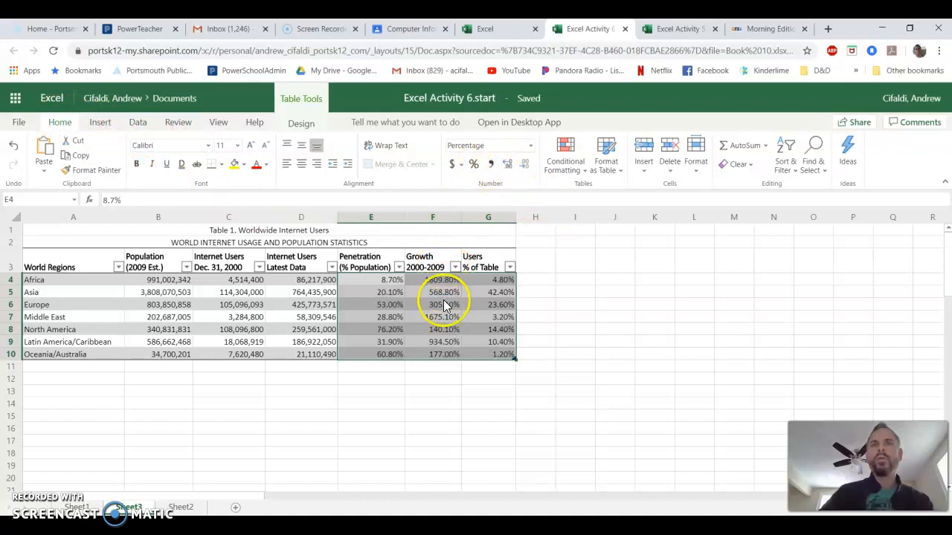
- Reduce the percentages in E4:G10 to one decimal place
click(524, 166)
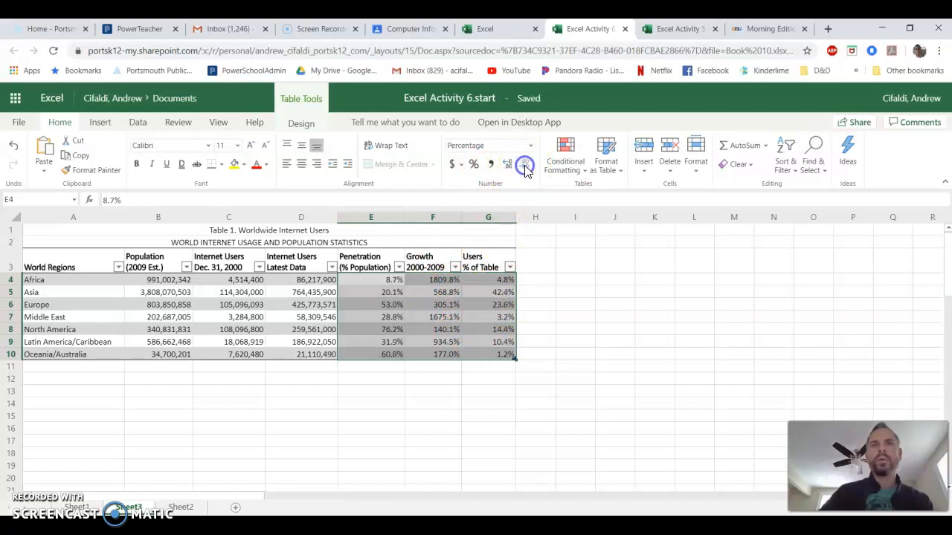
click(541, 351)
drag(449, 280, 466, 354)
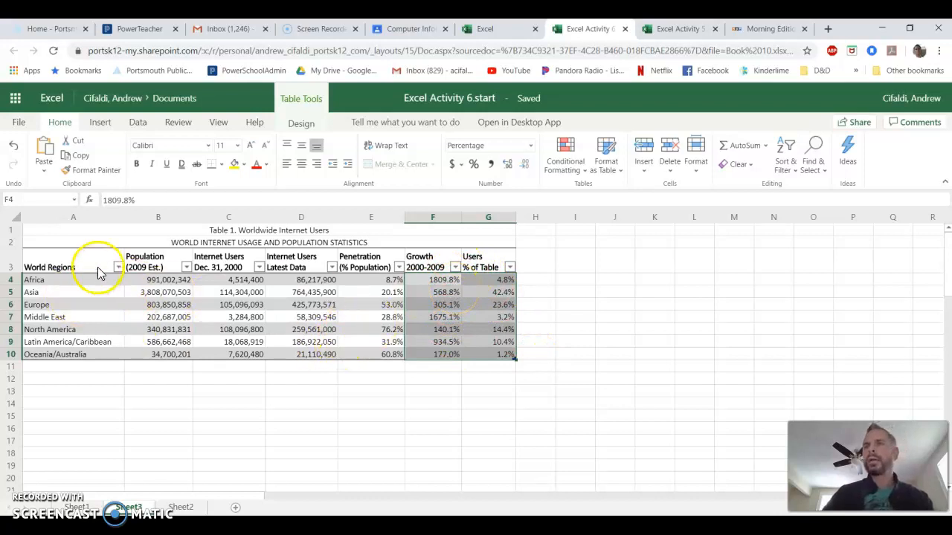
- Review the table's subtitle, headers and the number formats of the population, internet users, penetration, growth and users columns
click(209, 244)
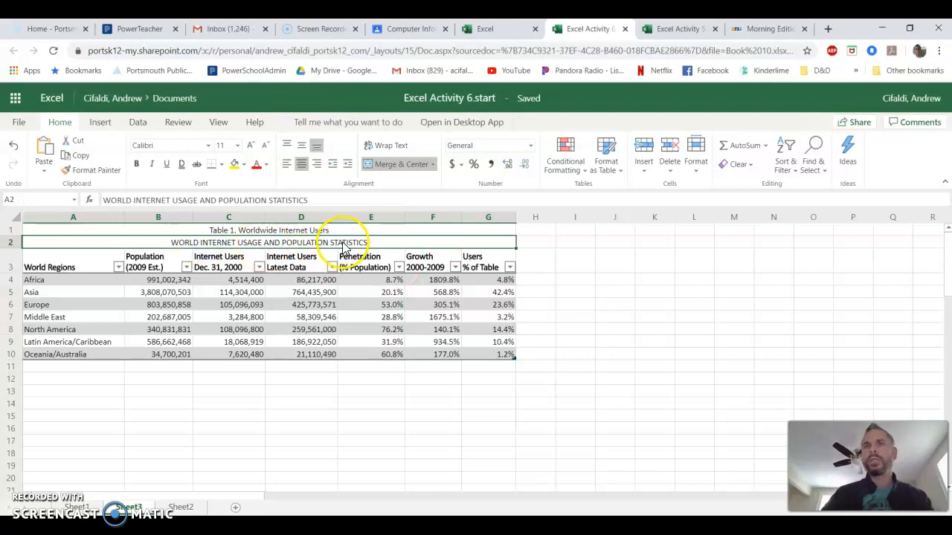
drag(172, 280, 172, 296)
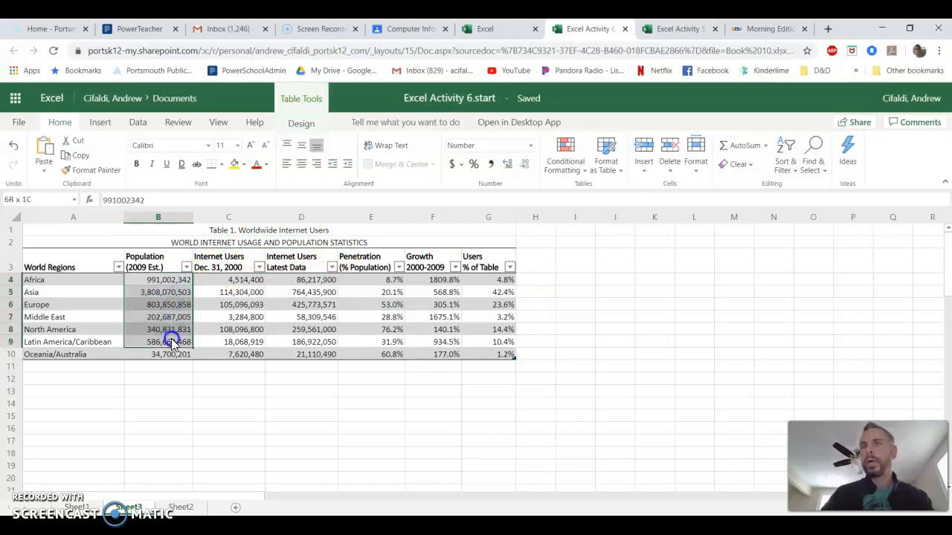
click(241, 282)
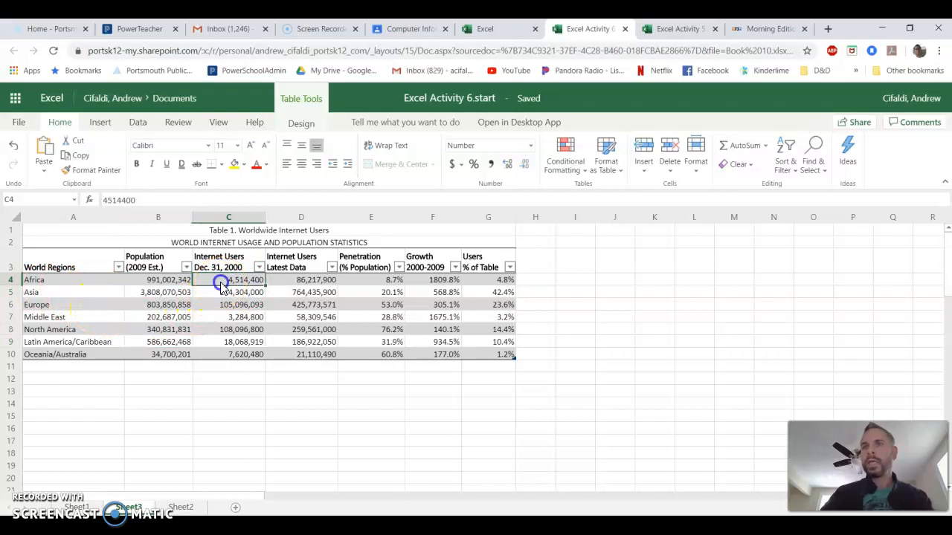
drag(223, 288, 223, 340)
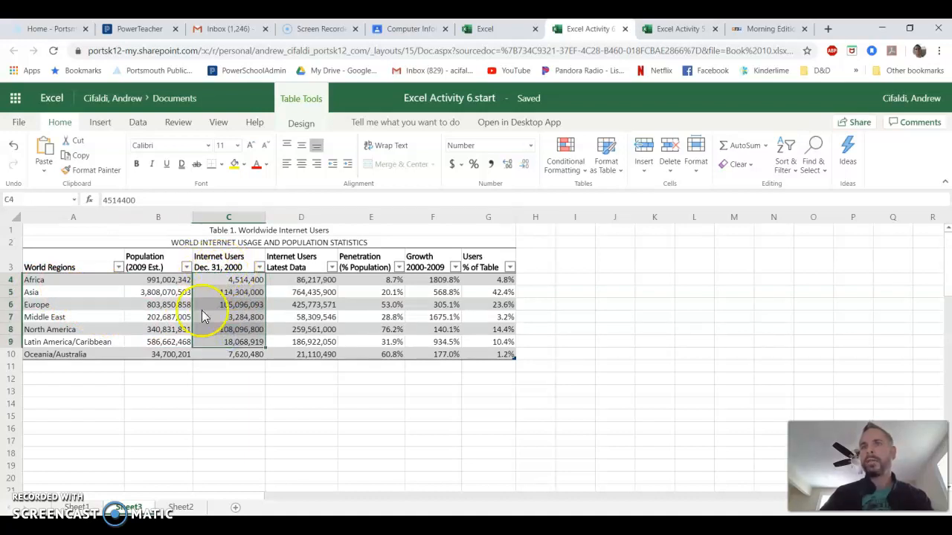
click(296, 294)
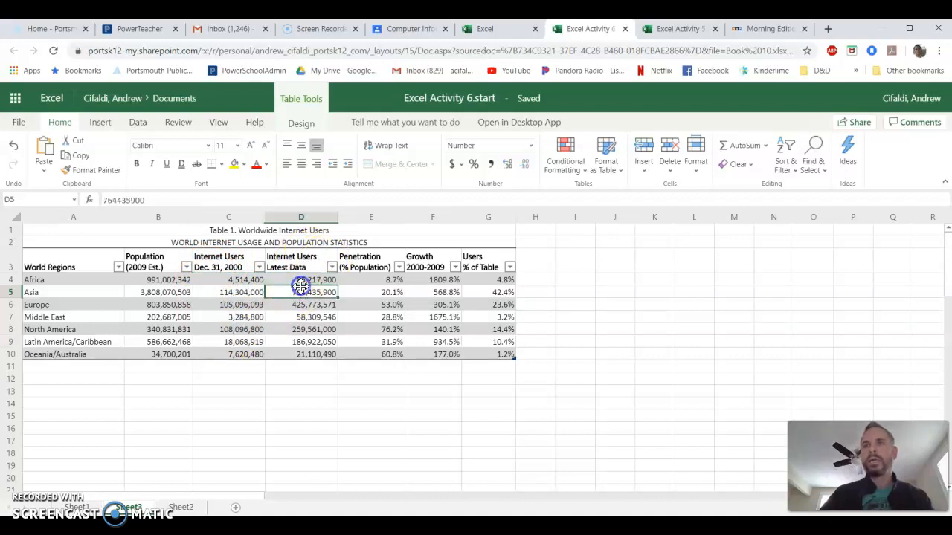
drag(307, 280, 315, 346)
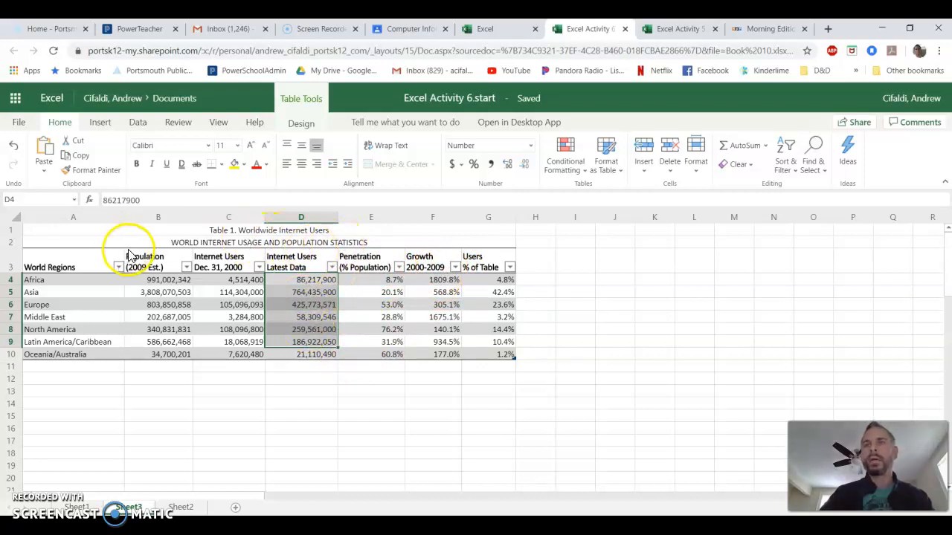
click(146, 264)
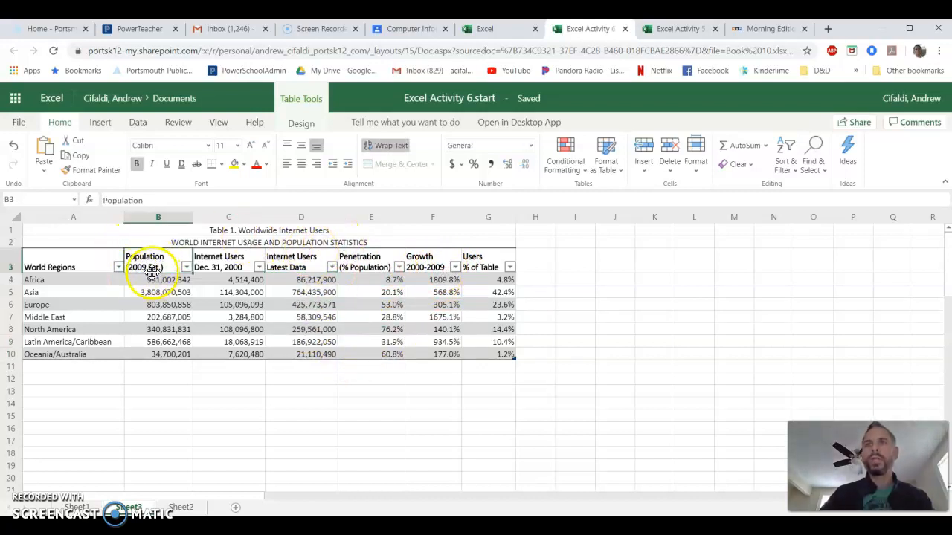
click(353, 261)
drag(374, 283, 373, 343)
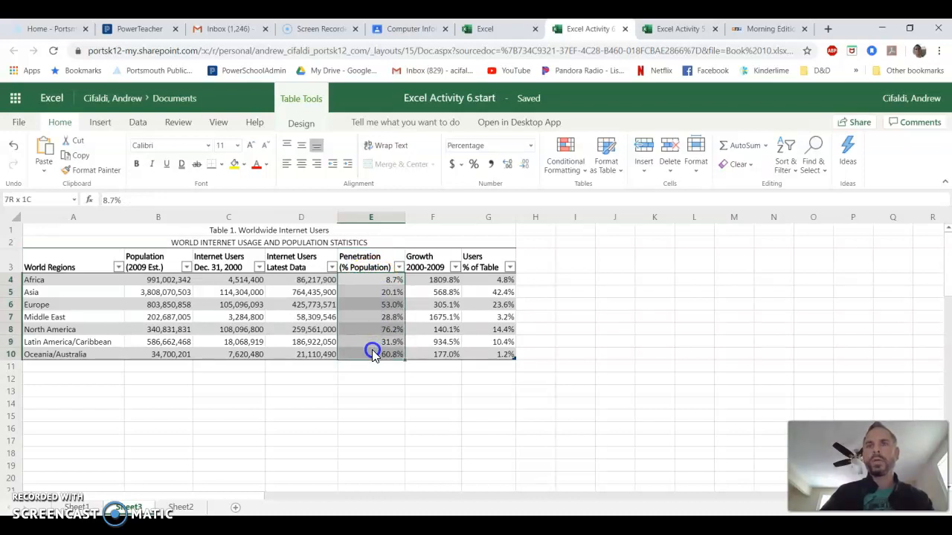
drag(374, 354, 373, 356)
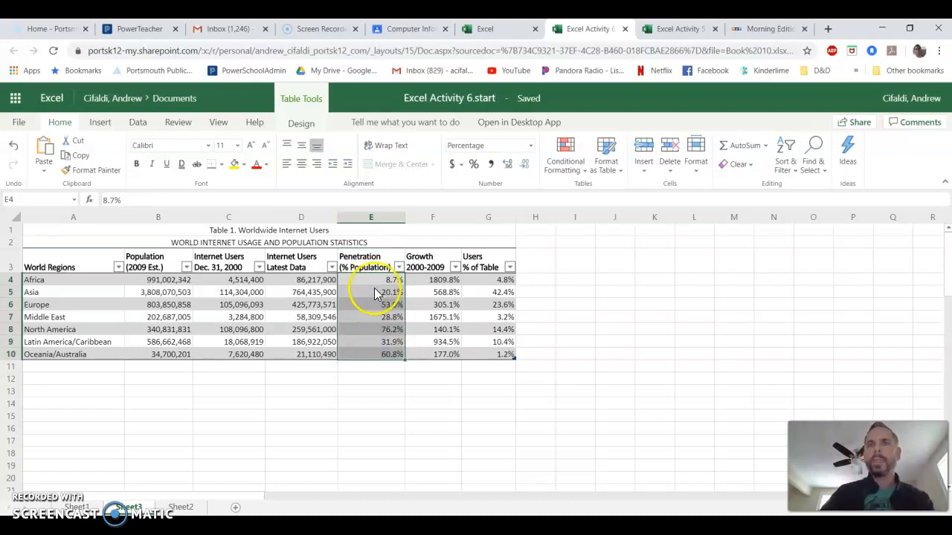
click(439, 281)
drag(439, 282, 441, 355)
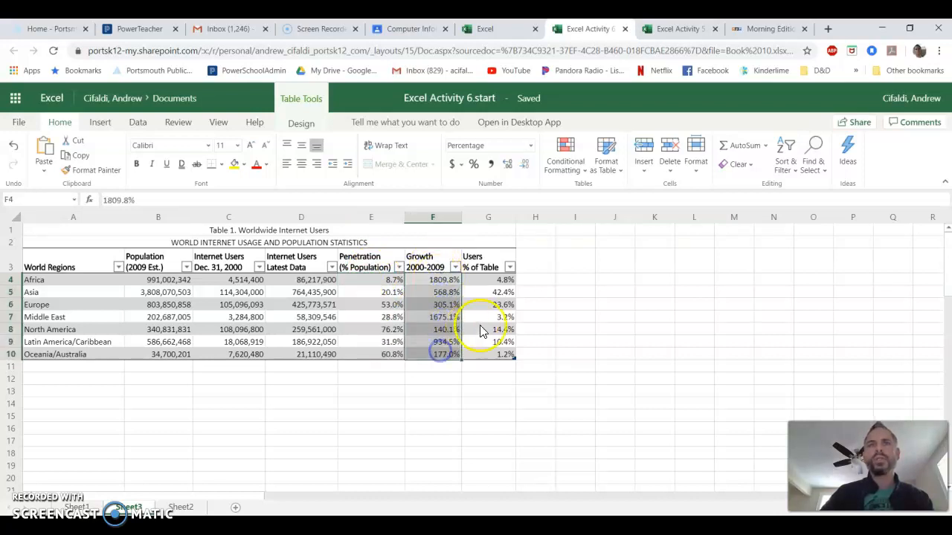
drag(495, 284, 496, 354)
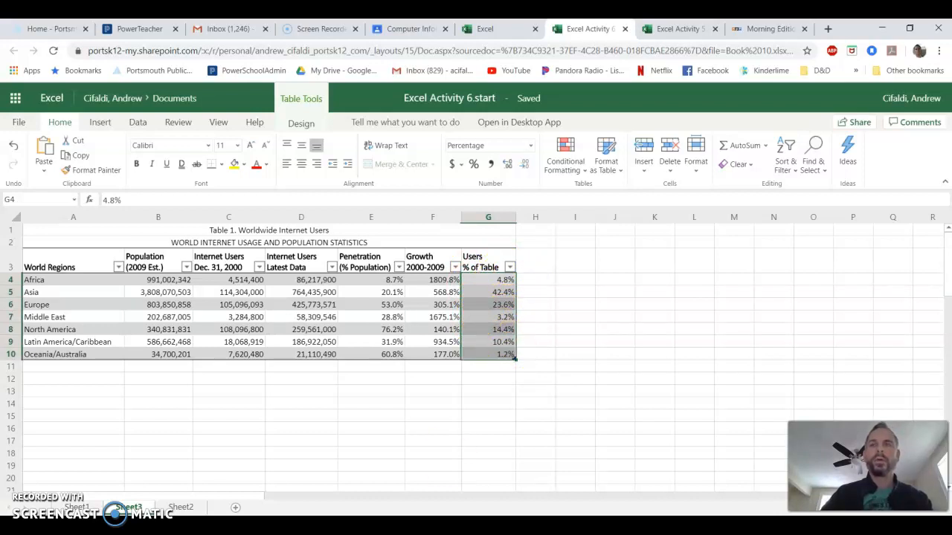
click(446, 380)
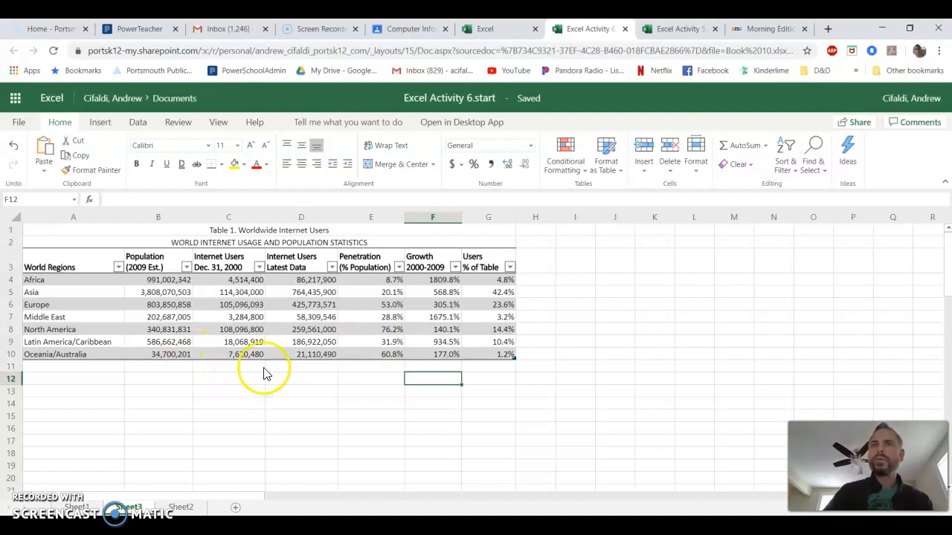
- Add a total row to the Worldwide Internet Users table
click(377, 323)
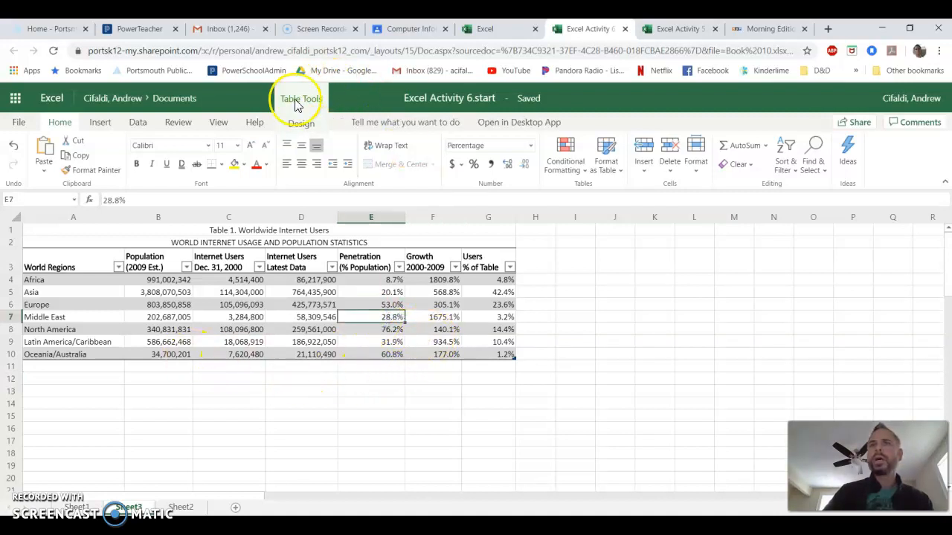
click(301, 122)
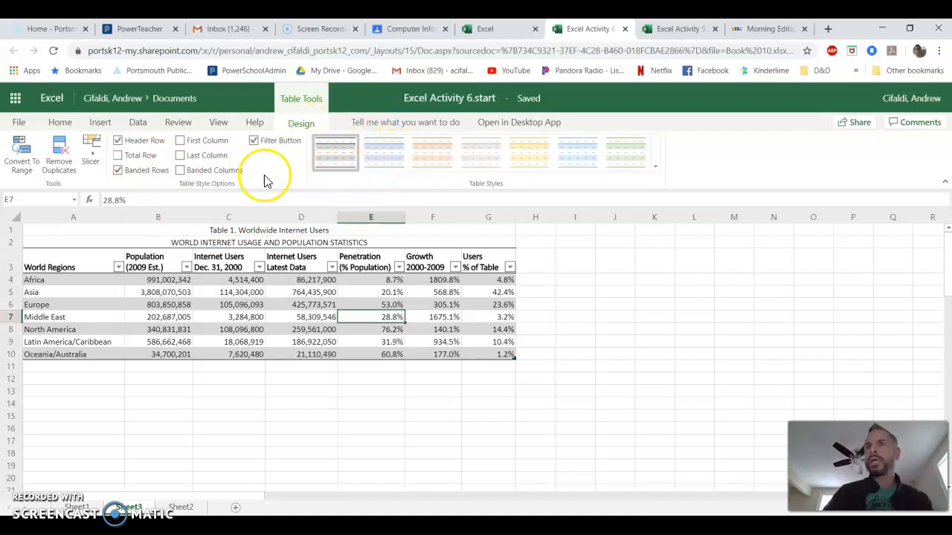
click(116, 155)
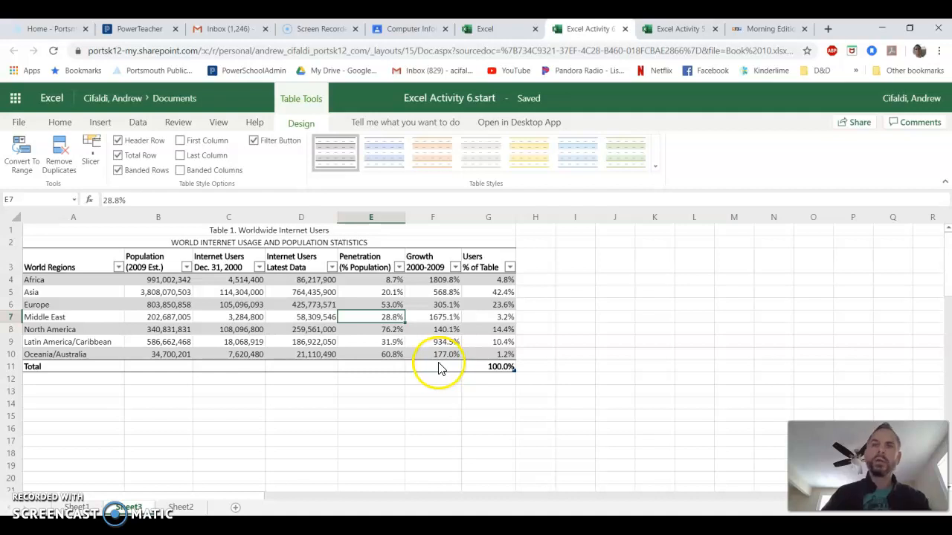
- Sum the Population column in total cell B11 and fill the total across to D11, leaving E11 and F11 empty
click(156, 367)
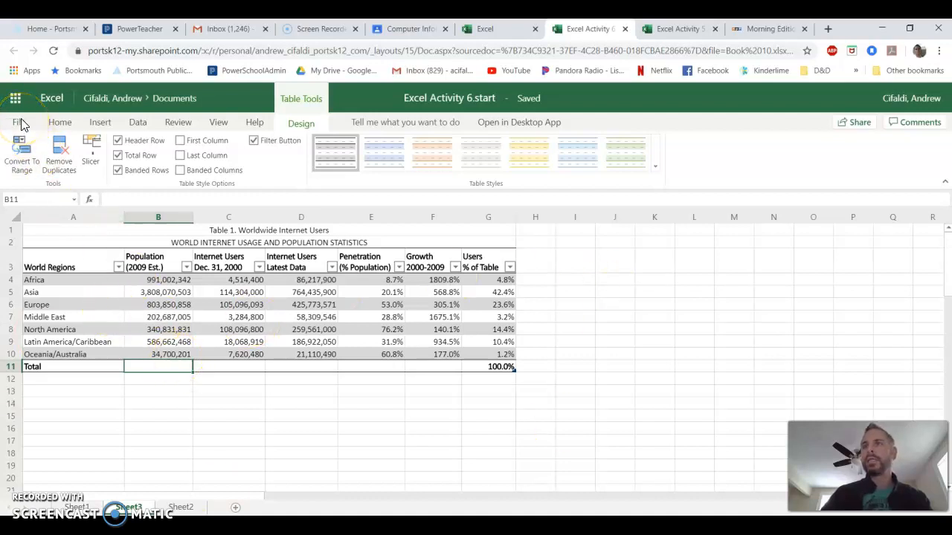
click(58, 123)
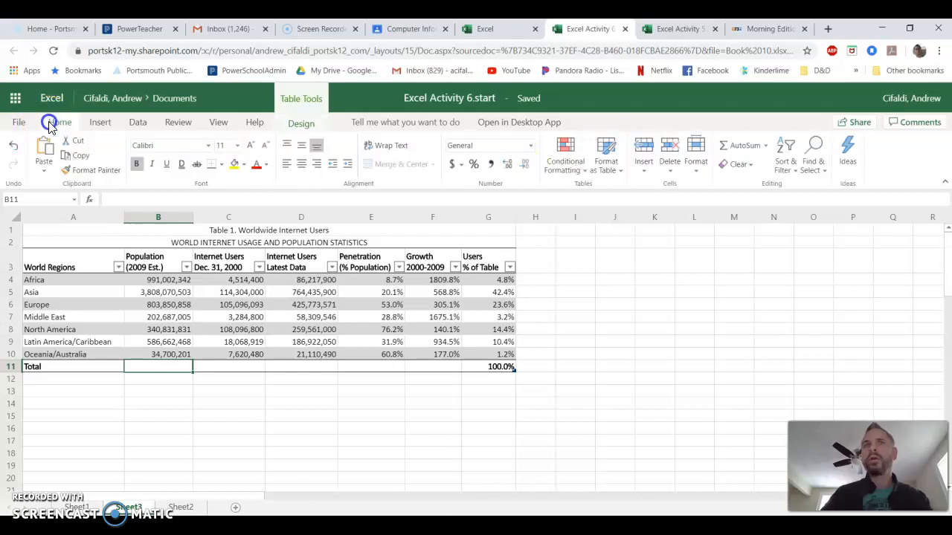
click(743, 147)
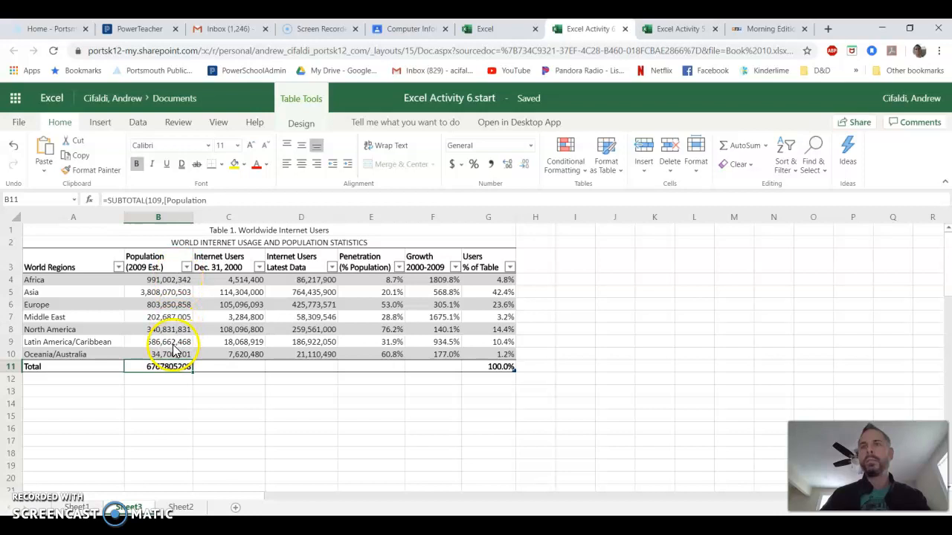
drag(192, 374, 326, 370)
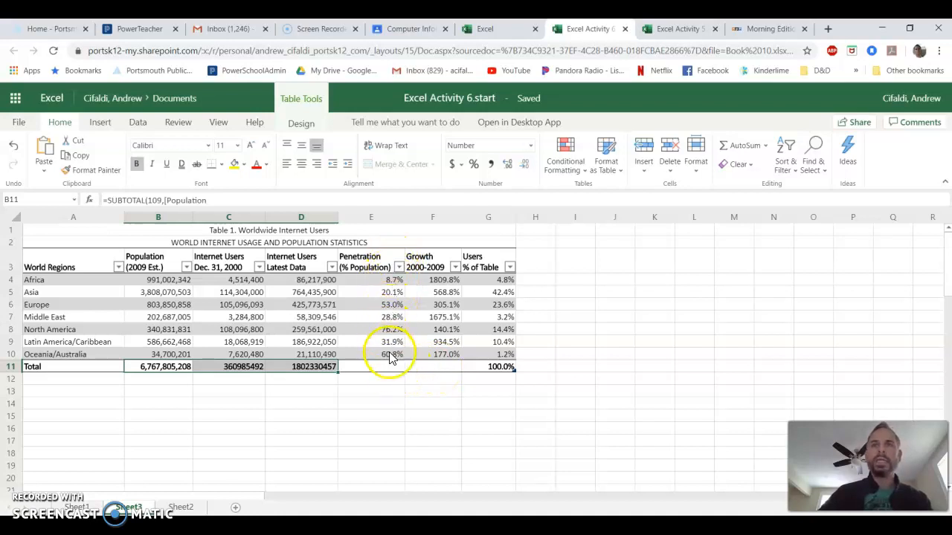
click(380, 361)
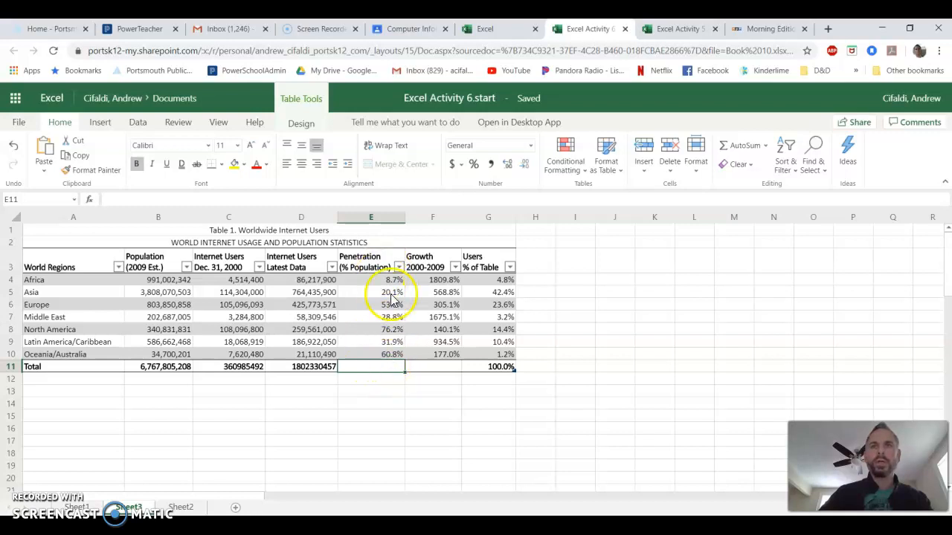
click(432, 364)
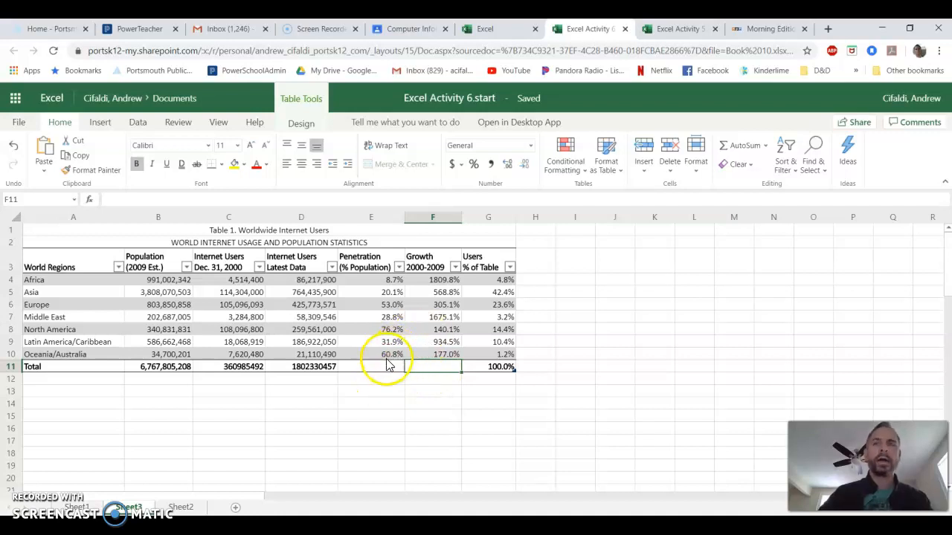
- Apply Comma Style without decimal places to the Internet Users totals in C11:D11
click(176, 372)
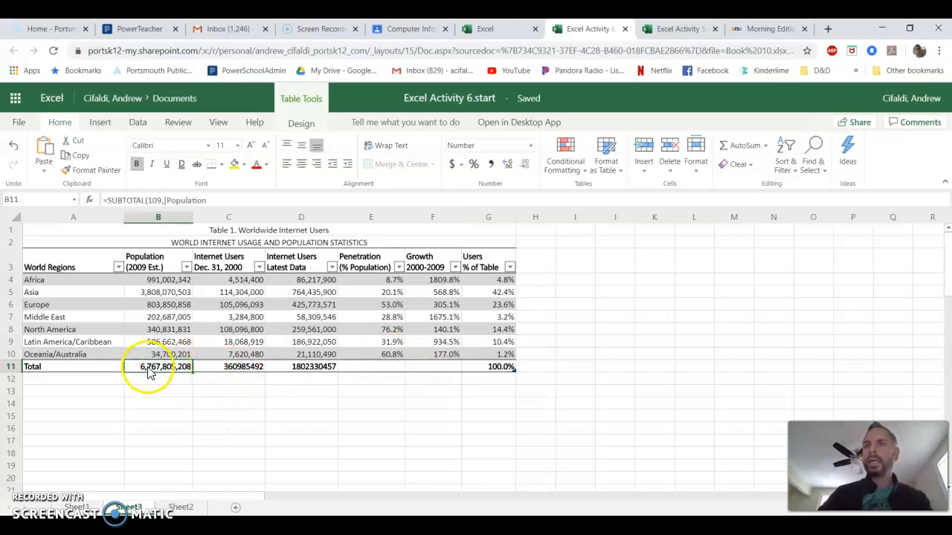
drag(234, 368, 309, 373)
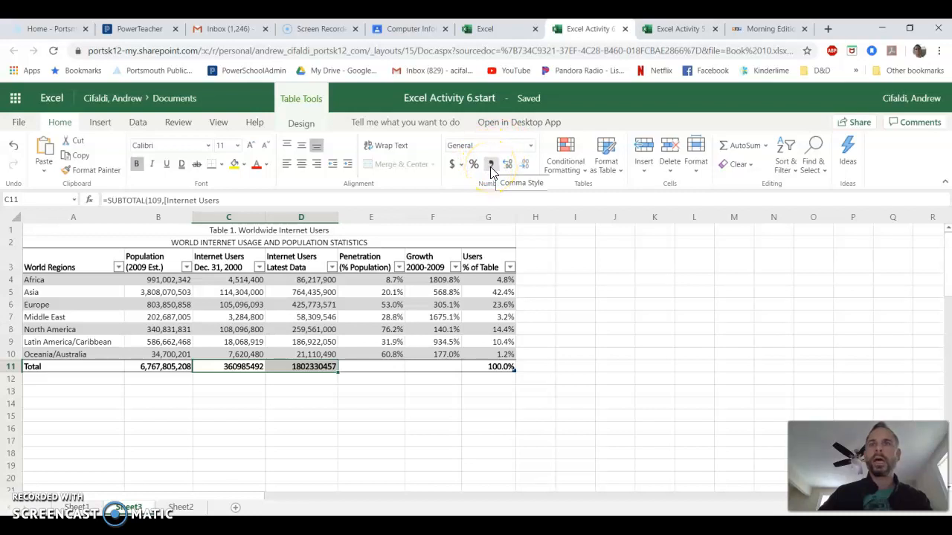
click(490, 165)
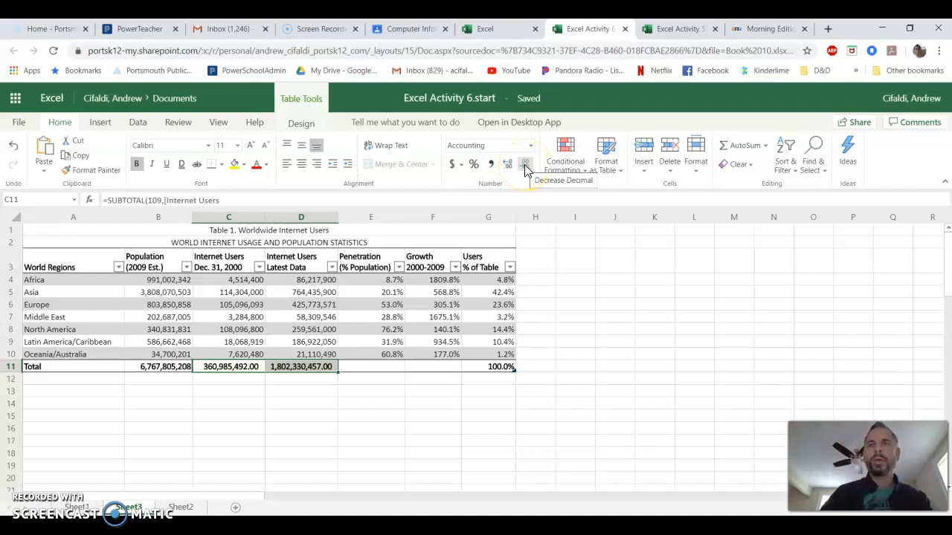
click(524, 165)
click(524, 165)
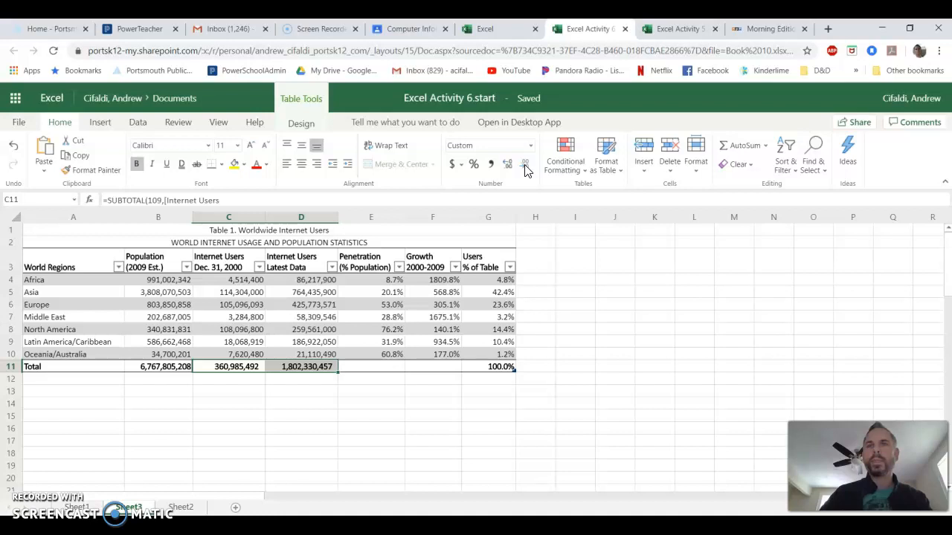
click(418, 414)
- Compare the regional values with their totals in the Users % of Table, Internet Users and Population columns
drag(503, 281, 497, 353)
click(495, 363)
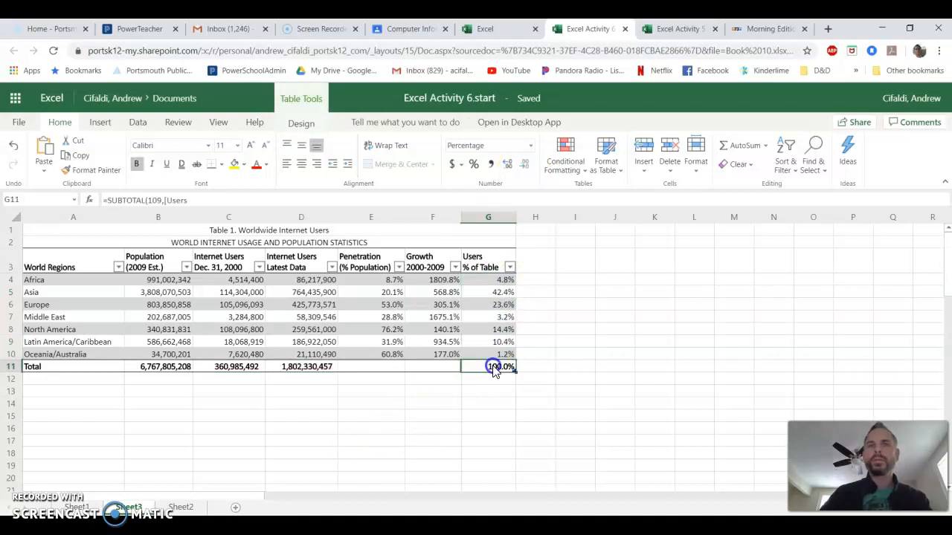
drag(308, 281, 301, 346)
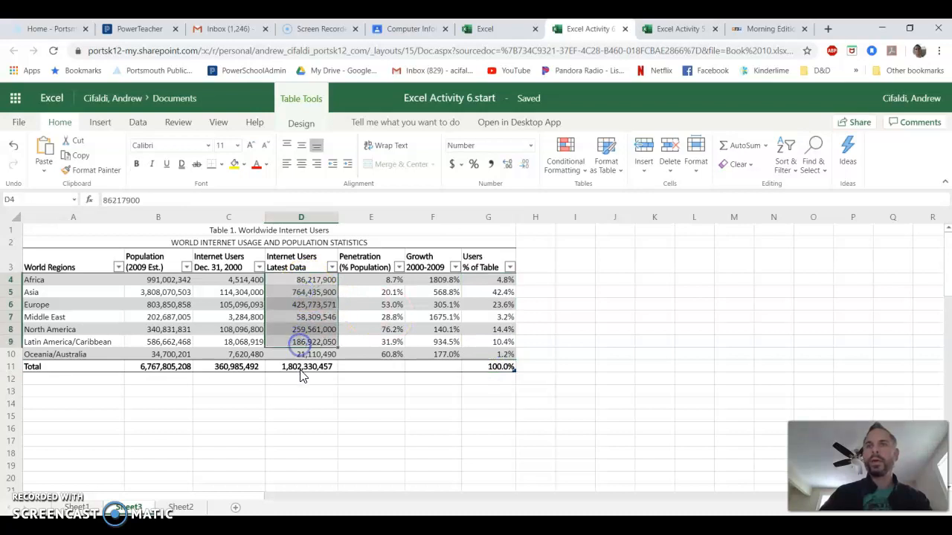
click(299, 372)
drag(228, 281, 227, 346)
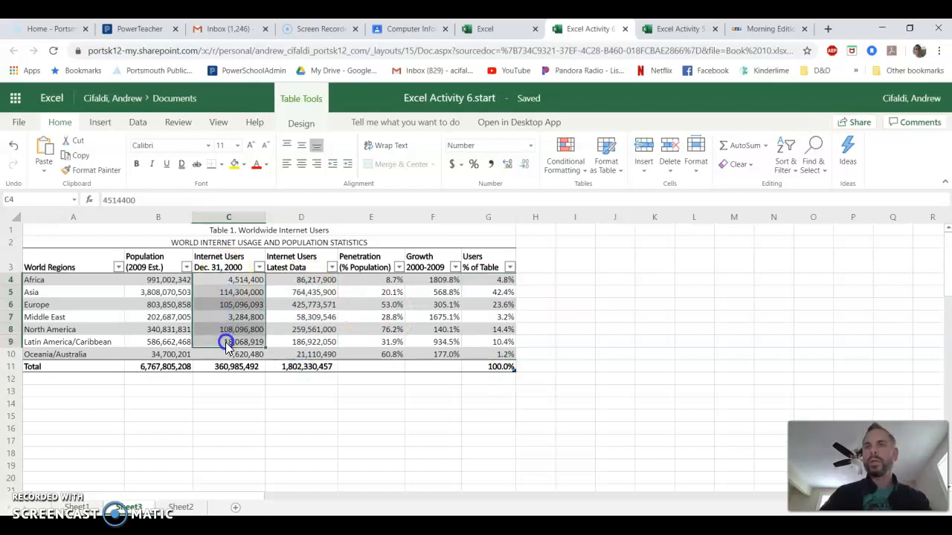
click(223, 364)
drag(149, 280, 156, 348)
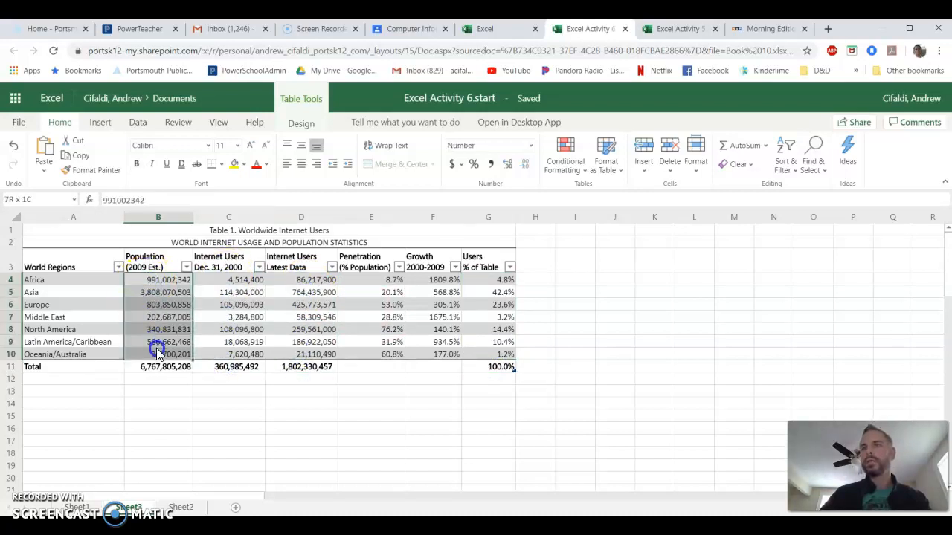
click(156, 366)
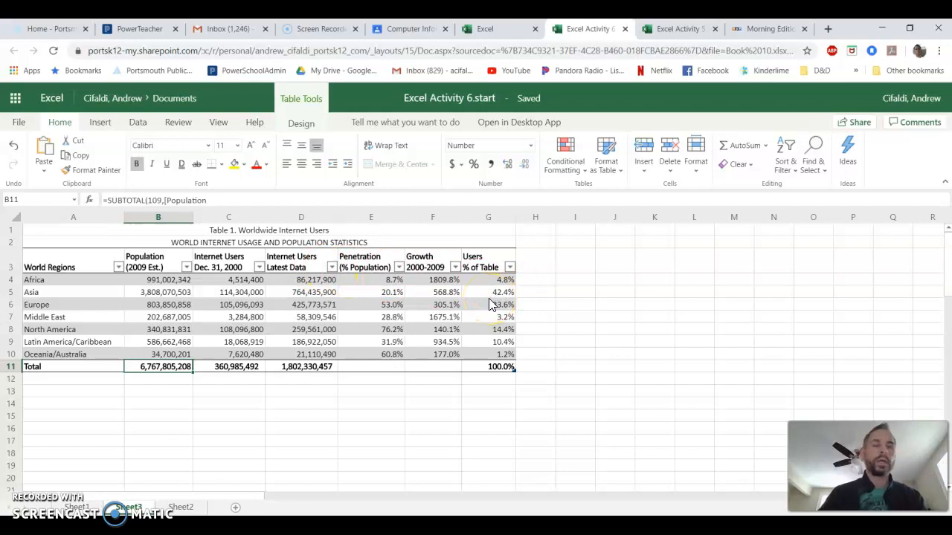
drag(499, 366, 237, 268)
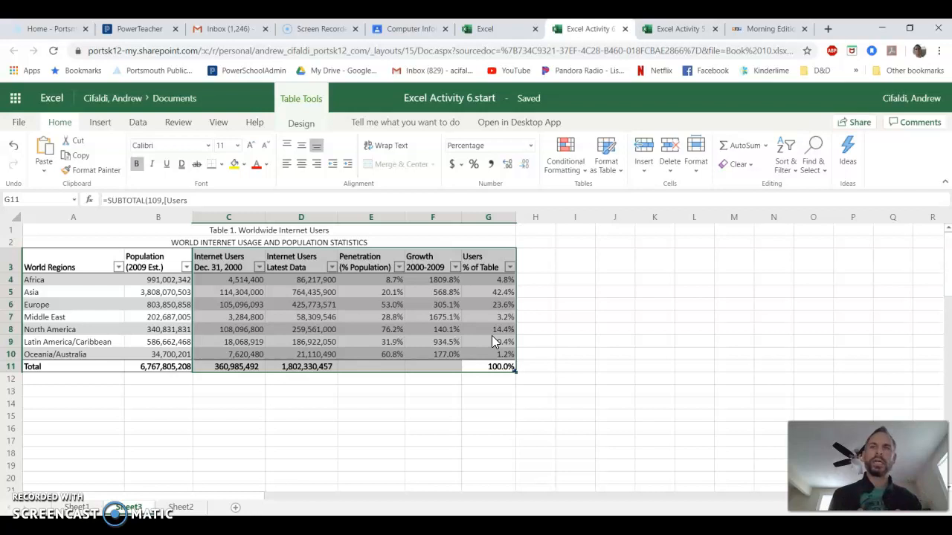
- Sort the table by Population (2009 Est.) in descending order and check the order of the regional values
click(421, 404)
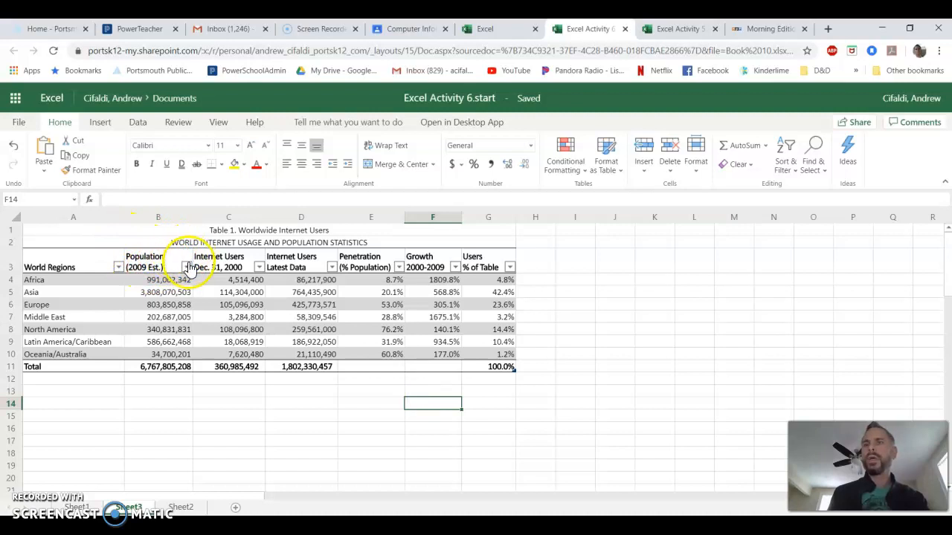
click(186, 268)
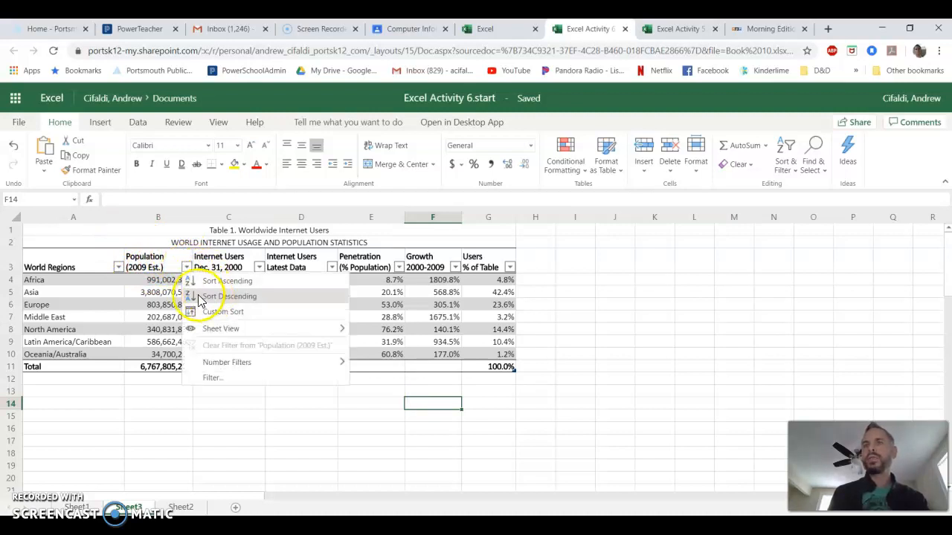
click(253, 298)
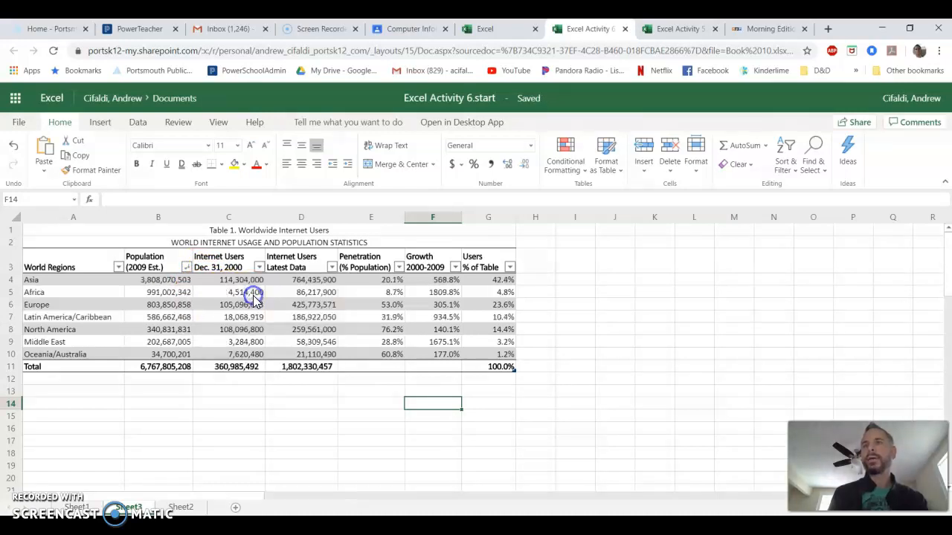
drag(177, 280, 181, 346)
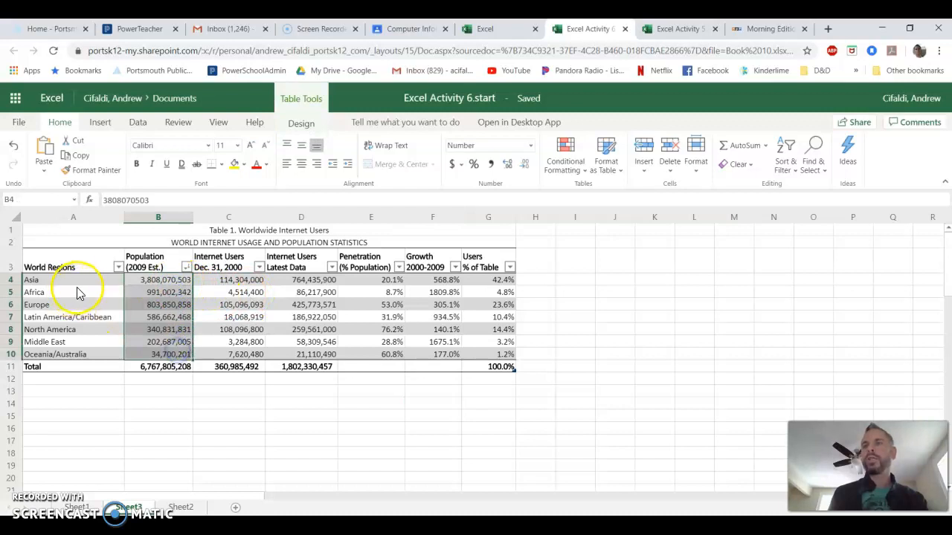
click(158, 280)
click(159, 293)
click(159, 307)
click(159, 318)
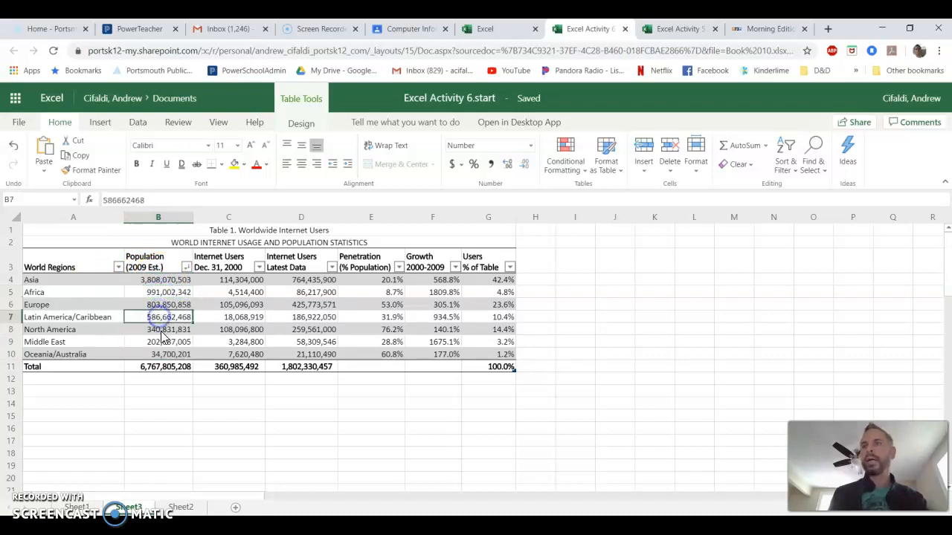
click(161, 331)
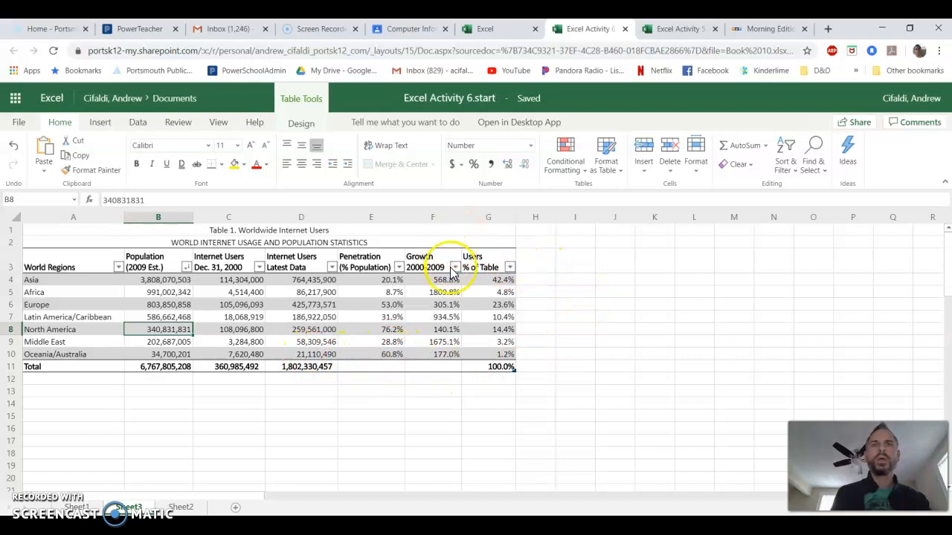
- Sort the table by Users % of Table in descending order and review the sorted percentages
click(511, 270)
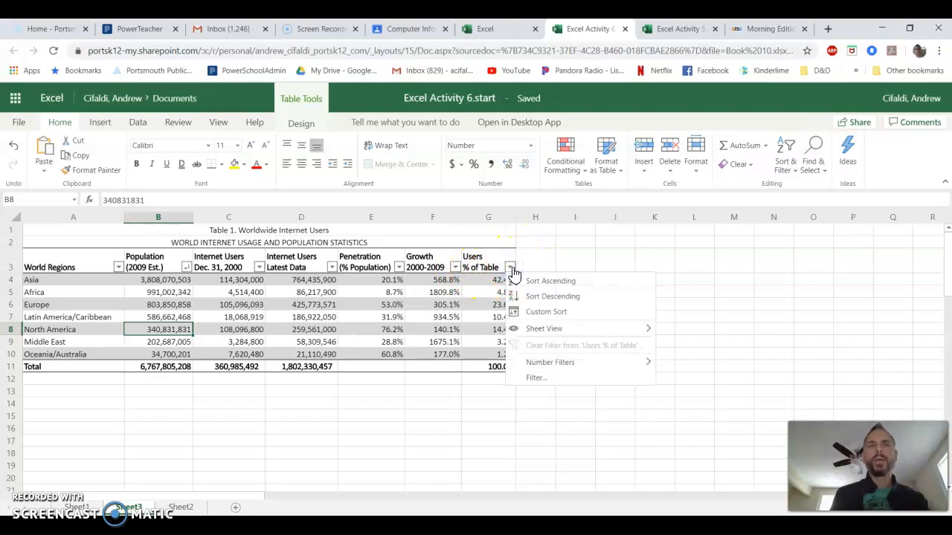
click(543, 297)
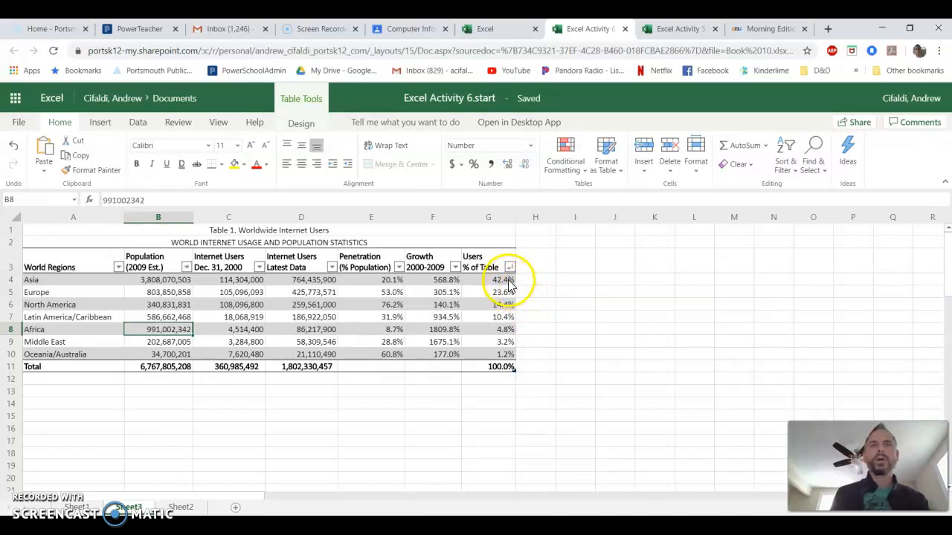
click(509, 282)
drag(510, 284, 516, 355)
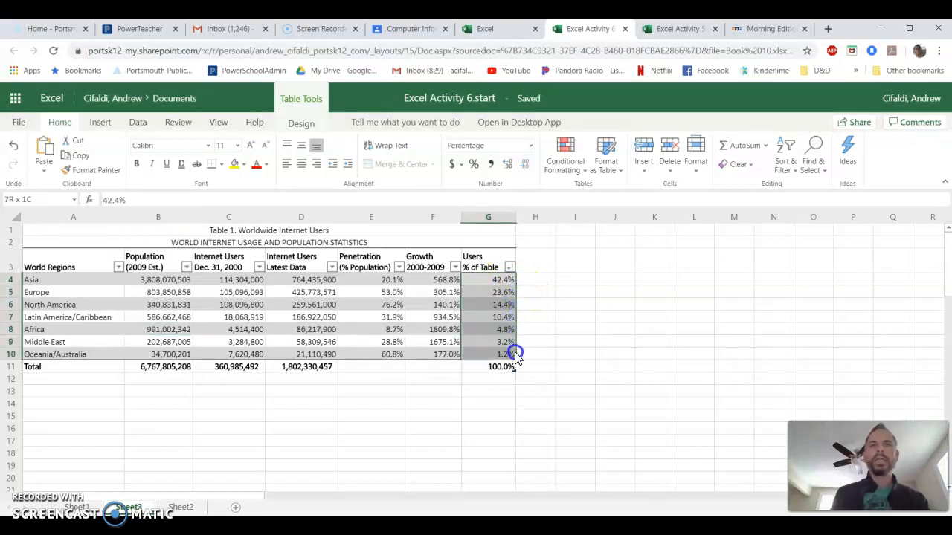
click(573, 340)
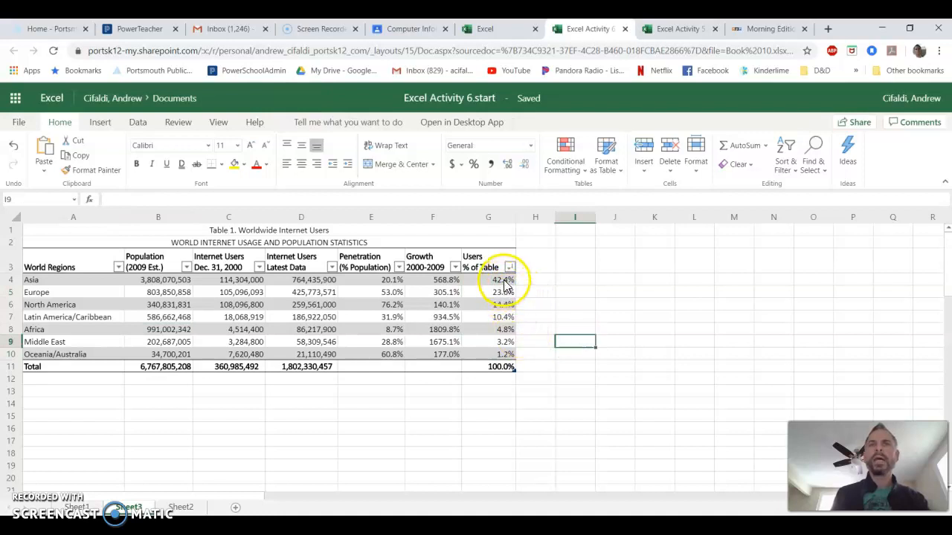
drag(503, 279, 503, 354)
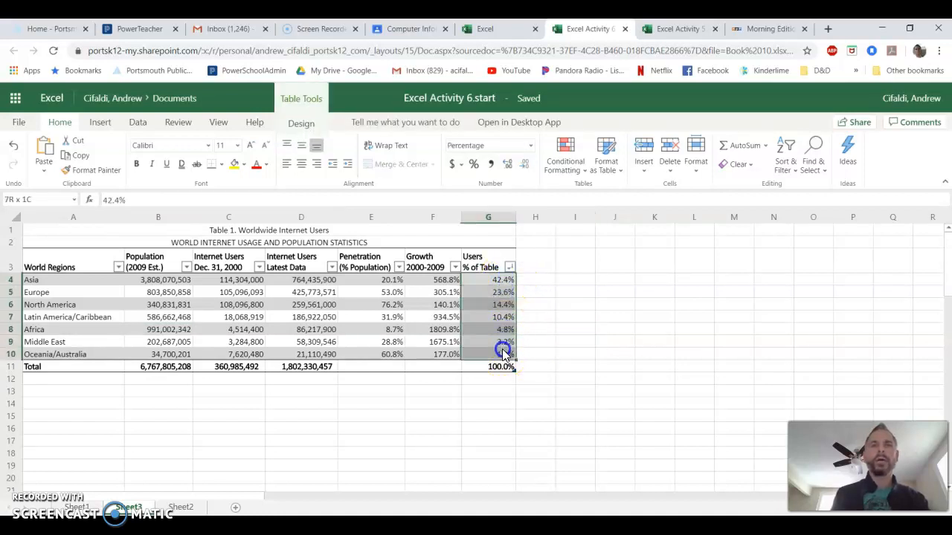
click(559, 337)
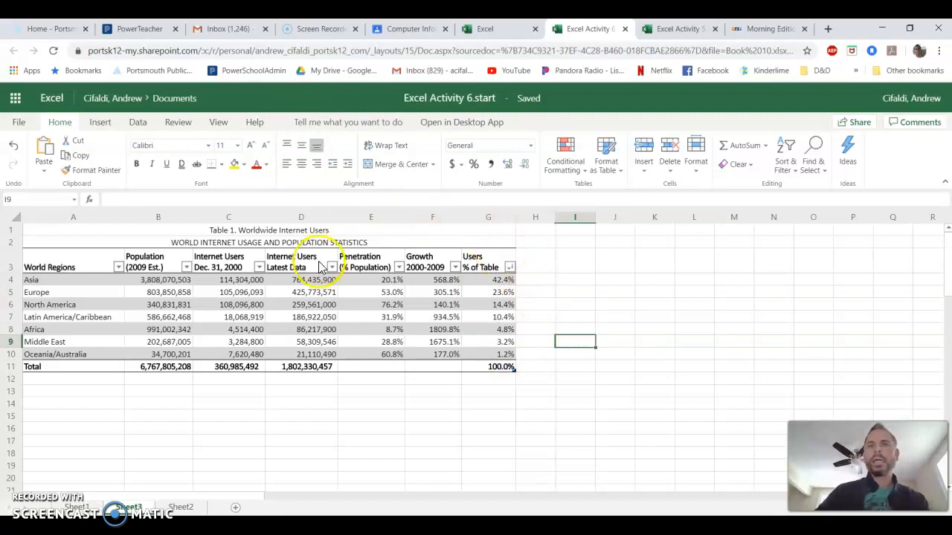
- Filter Users % of Table to values greater than .1 and review the remaining region rows
click(510, 269)
mouse_move(545, 365)
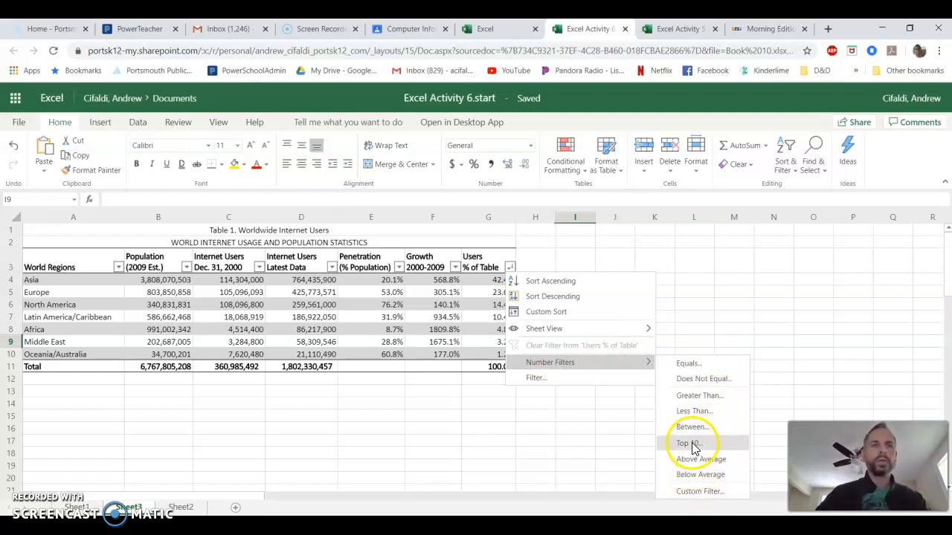
click(692, 402)
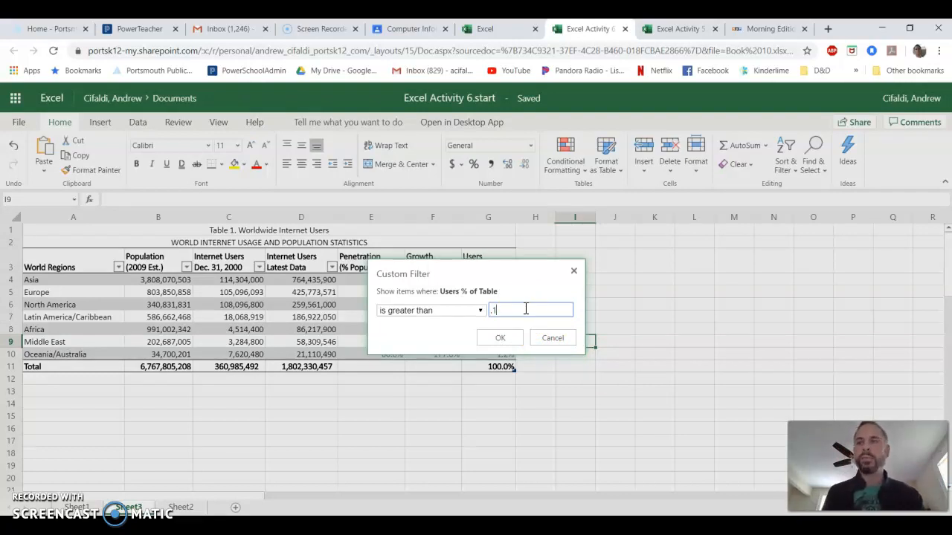
click(500, 338)
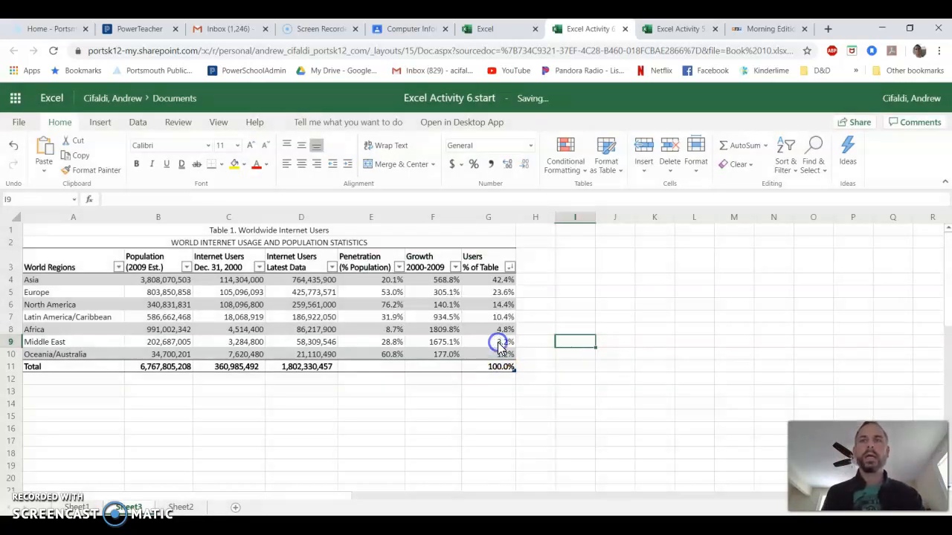
click(90, 284)
drag(89, 289, 493, 318)
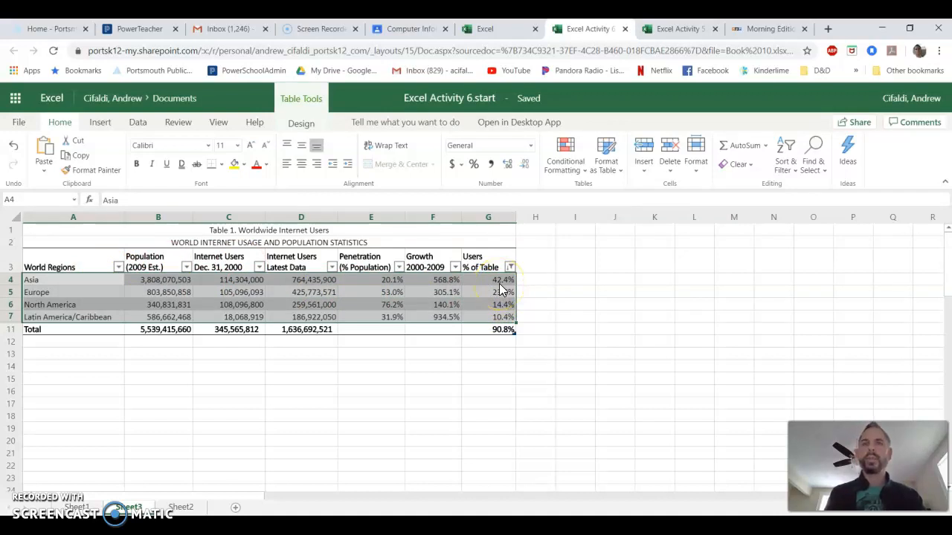
- Hide the filter buttons in the header row of the Worldwide Internet Users table
drag(492, 262, 111, 260)
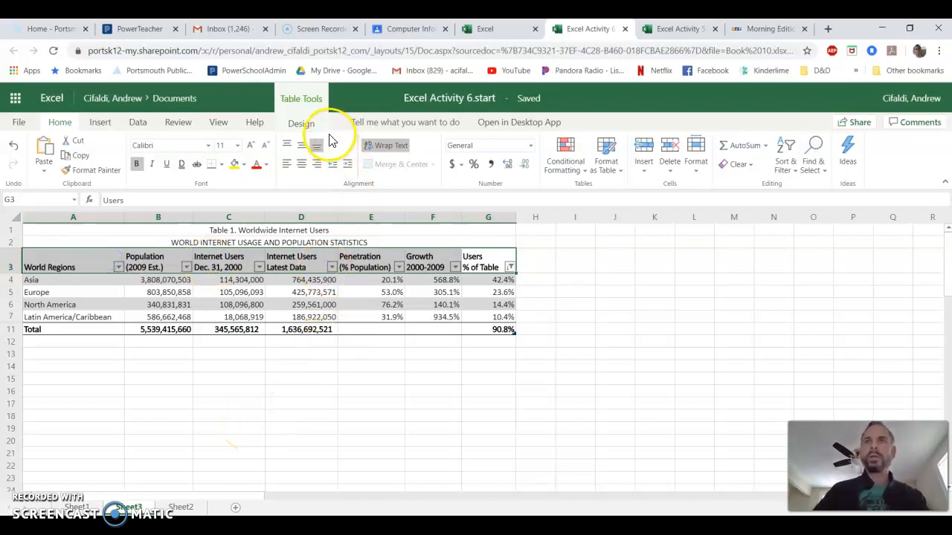
click(301, 123)
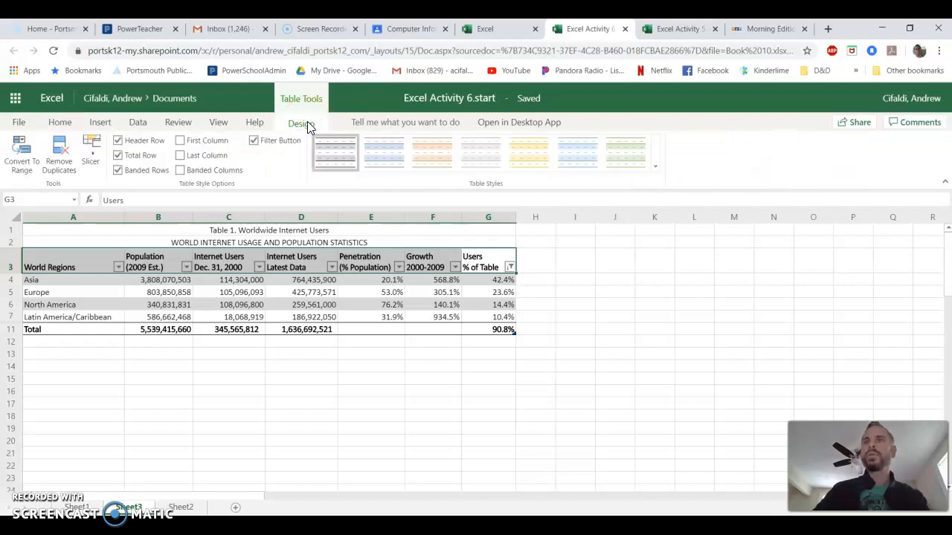
click(256, 144)
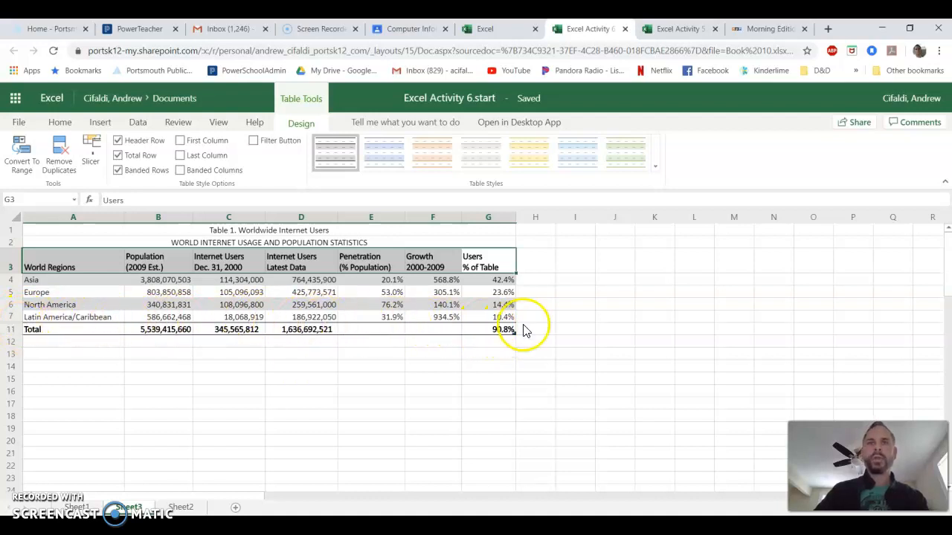
click(578, 327)
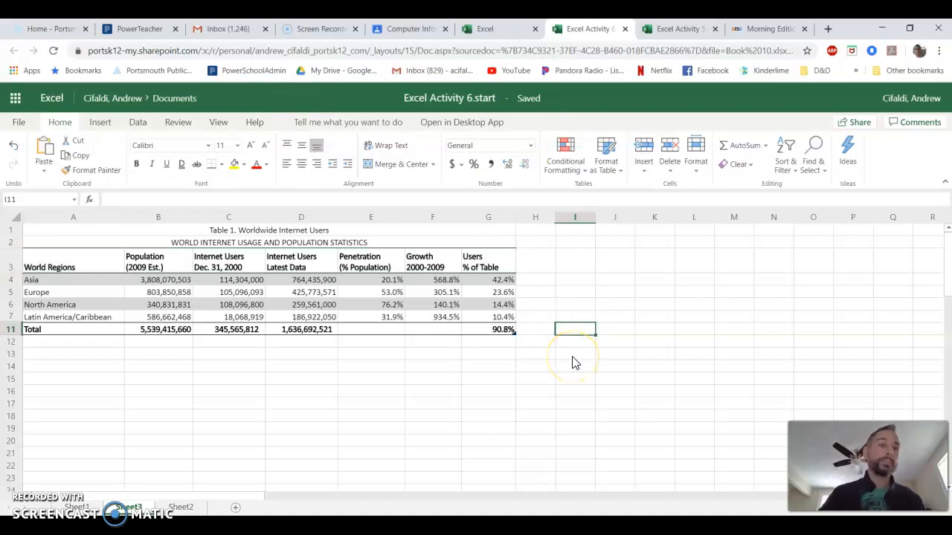